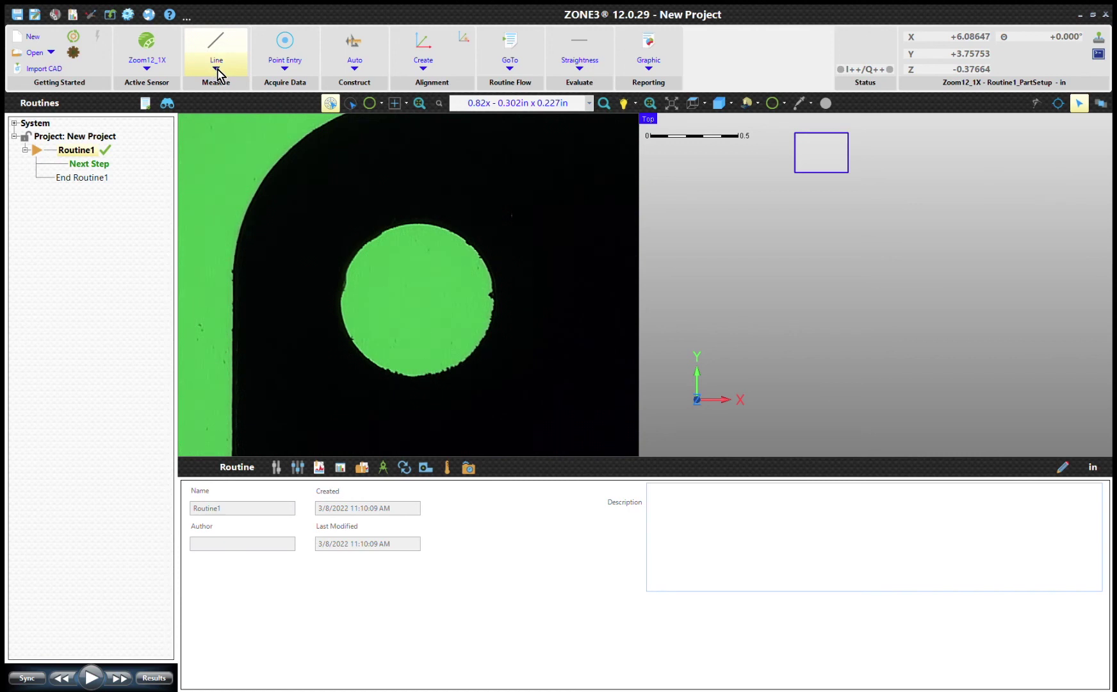
Step: Fit a FeatureFinder circle to the round hole from three edge points (X 6.08647, Y 3.75753)
{"action": "left_click", "coordinate": [354, 105]}
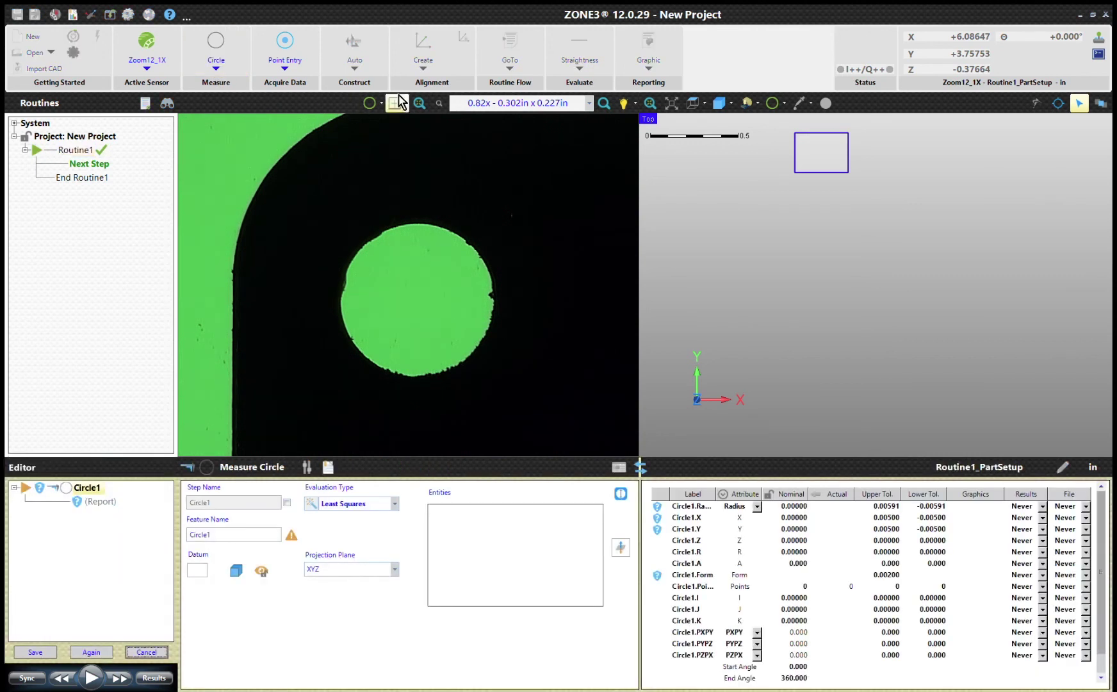
{"action": "left_click", "coordinate": [291, 70]}
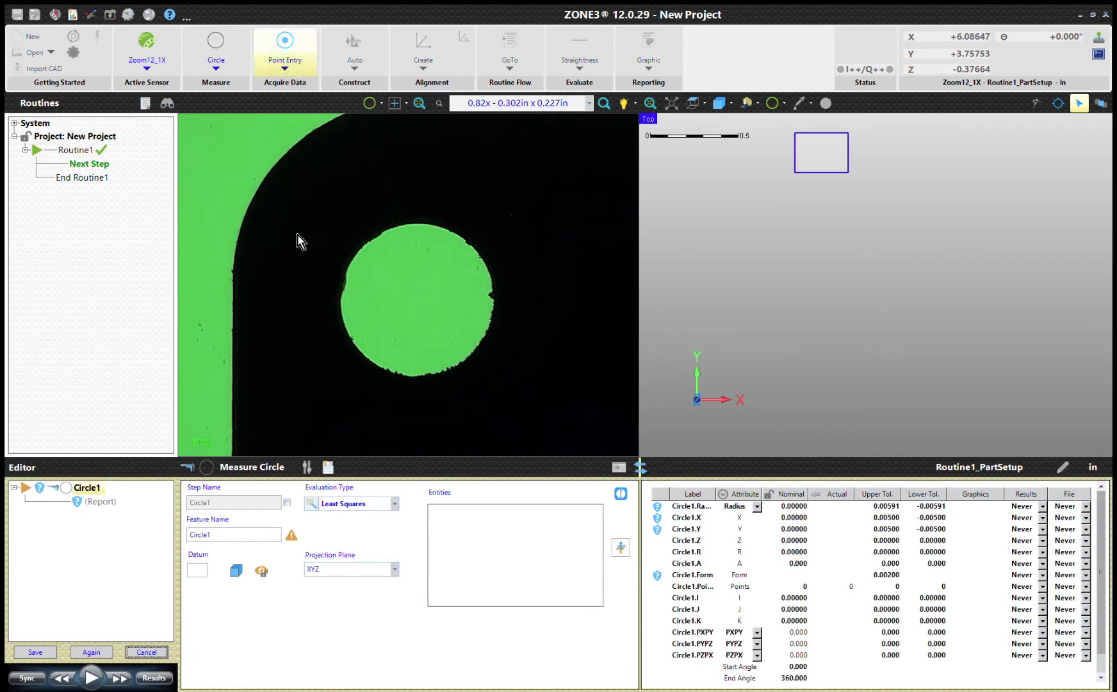
{"action": "left_click", "coordinate": [435, 321]}
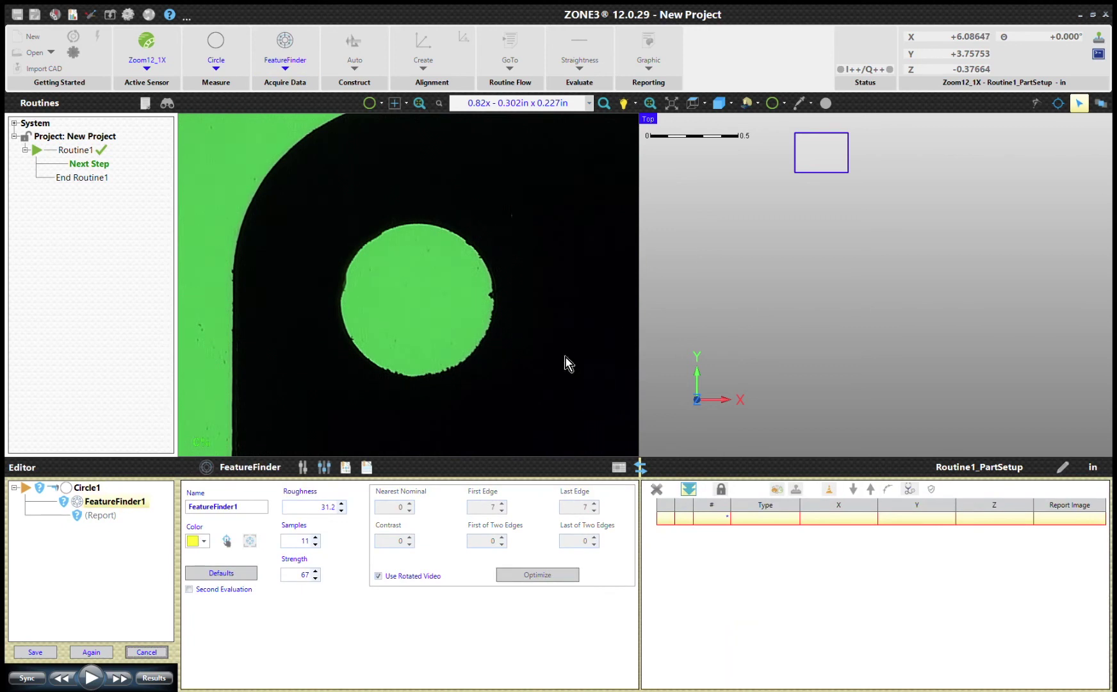
{"action": "left_click", "coordinate": [412, 223]}
{"action": "left_click", "coordinate": [474, 353]}
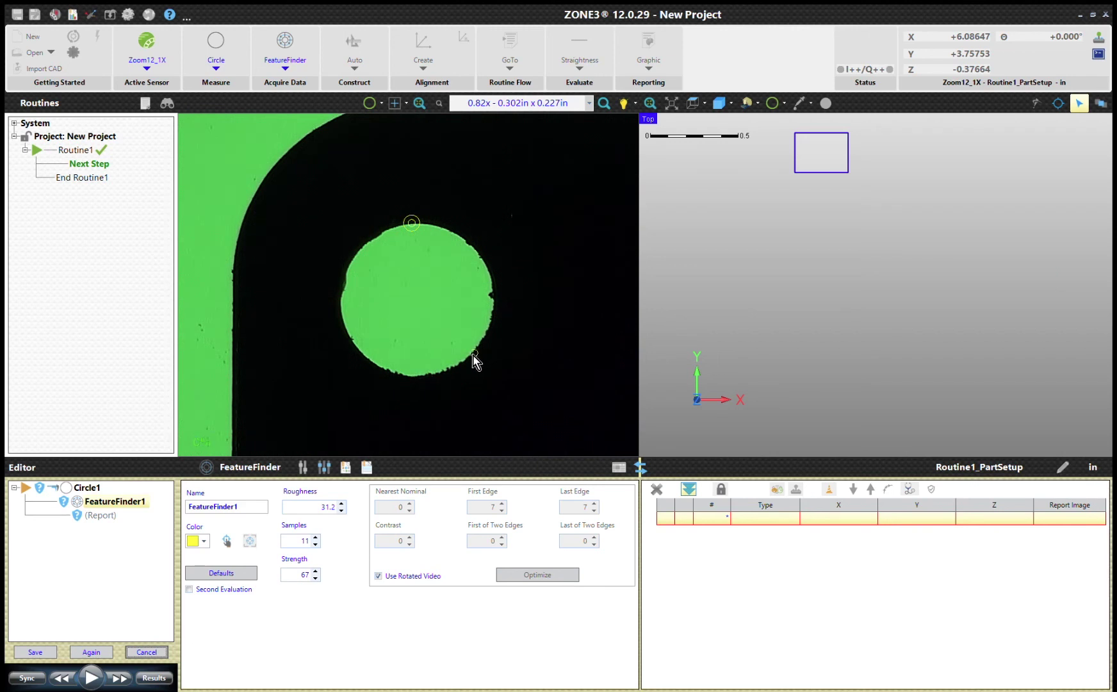
{"action": "left_click", "coordinate": [346, 339]}
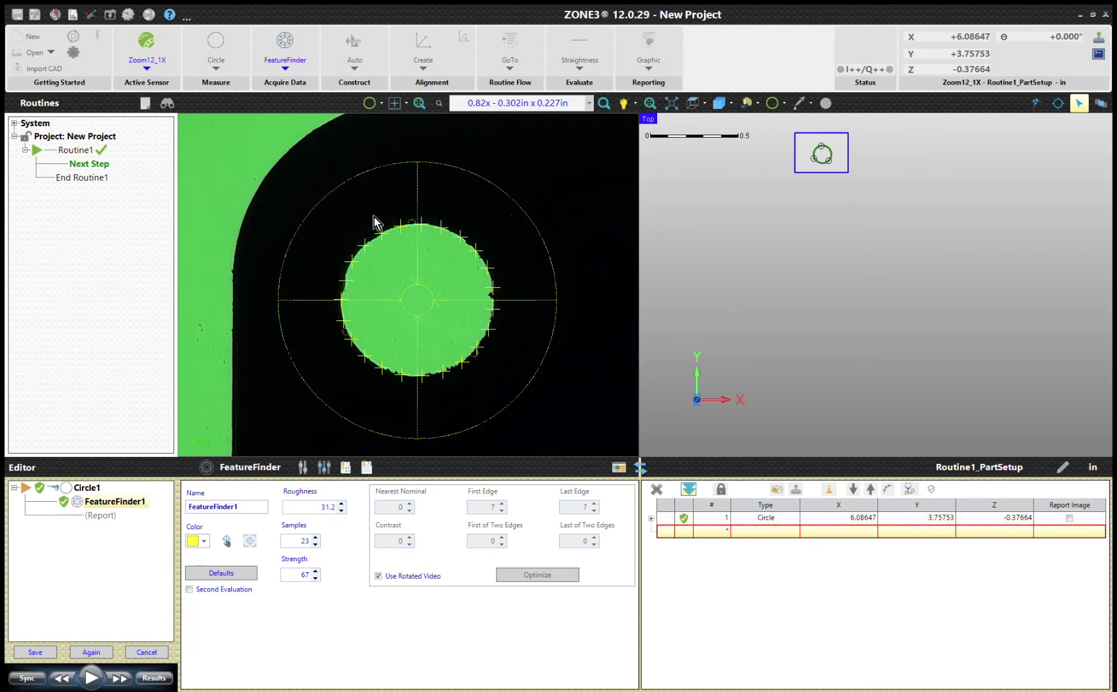
Step: Resize the hole's outer search ring and set the feature finder to 25 samples
{"action": "left_click", "coordinate": [756, 519]}
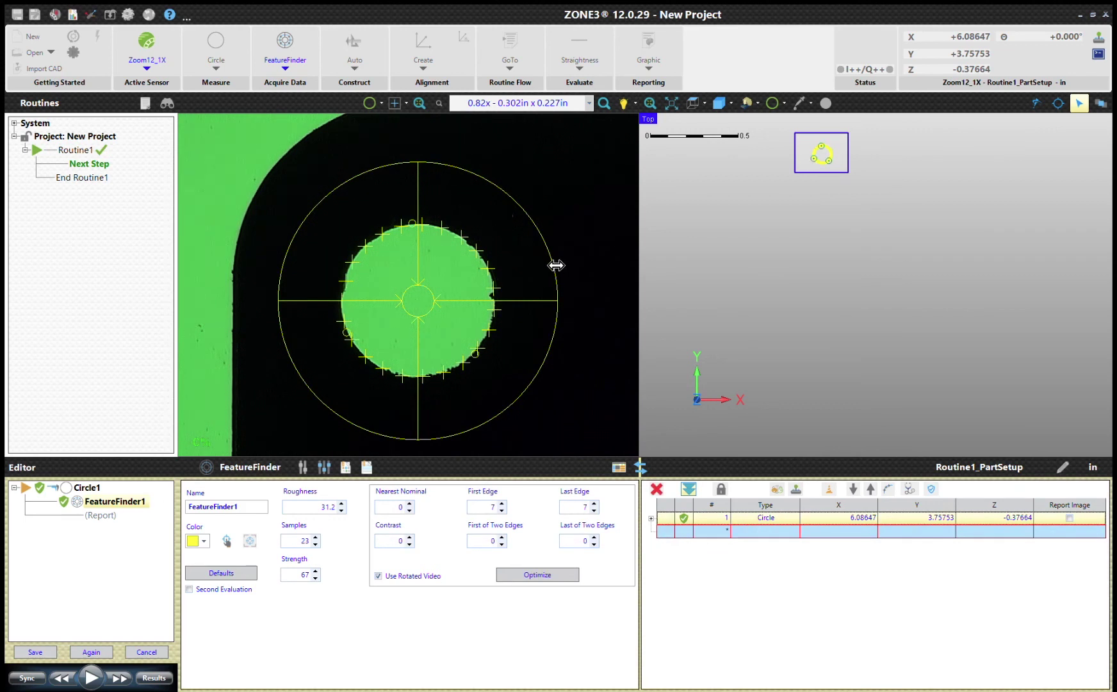
{"action": "mouse_move", "coordinate": [556, 265]}
{"action": "left_mouse_down"}
{"action": "mouse_move", "coordinate": [526, 264]}
{"action": "mouse_move", "coordinate": [571, 252]}
{"action": "mouse_move", "coordinate": [559, 260]}
{"action": "left_mouse_up"}
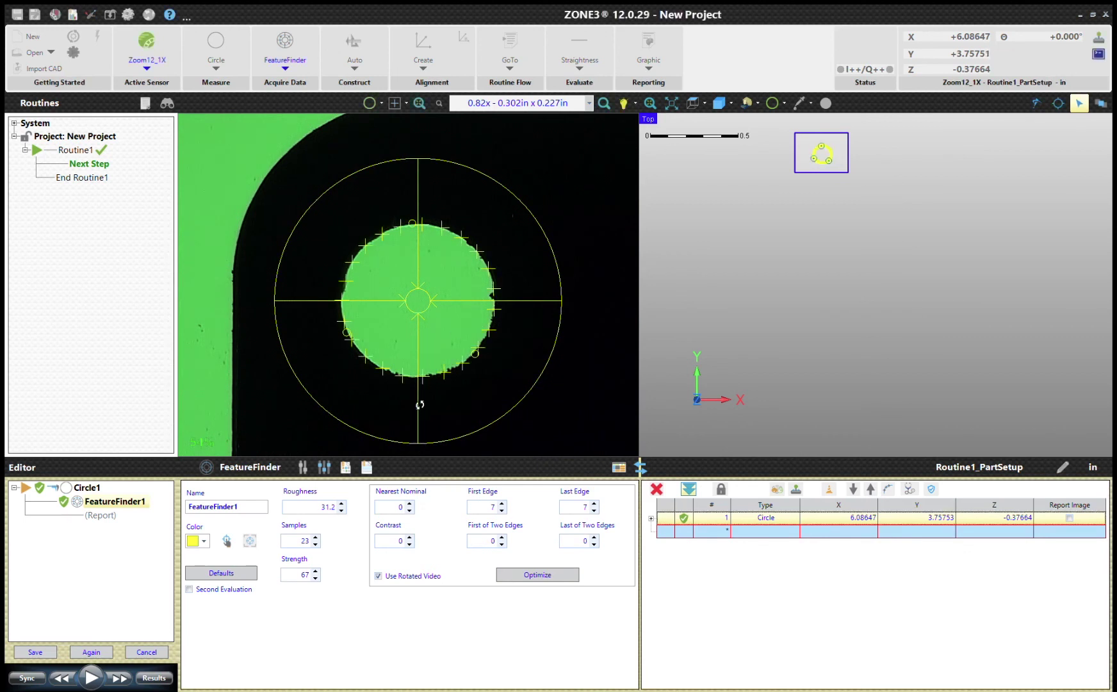
{"action": "mouse_move", "coordinate": [301, 535]}
{"action": "left_click_drag", "start_coordinate": [292, 534], "coordinate": [305, 534]}
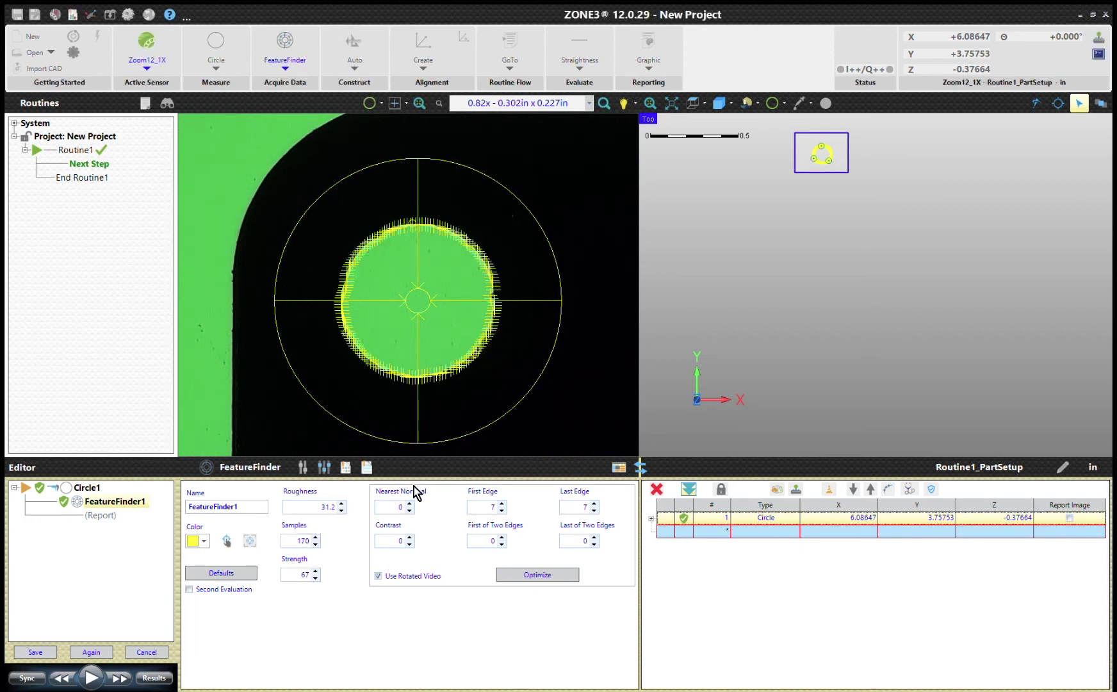
{"action": "mouse_move", "coordinate": [305, 541]}
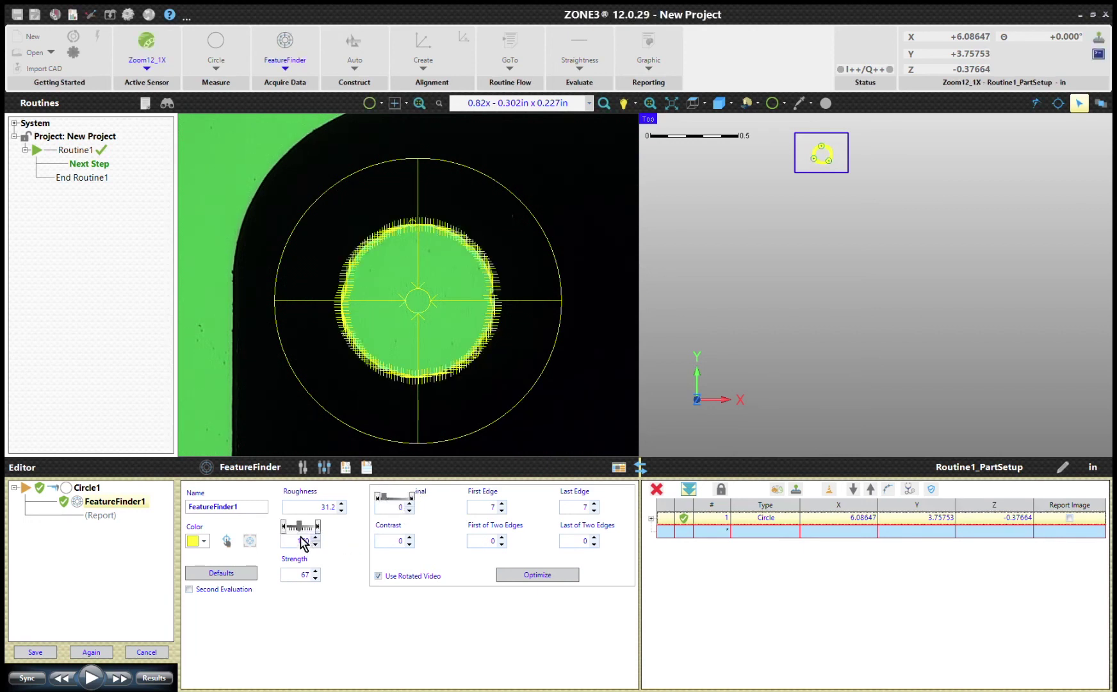
{"action": "mouse_move", "coordinate": [300, 529]}
{"action": "left_mouse_down"}
{"action": "mouse_move", "coordinate": [316, 541]}
{"action": "mouse_move", "coordinate": [318, 531]}
{"action": "mouse_move", "coordinate": [293, 530]}
{"action": "left_mouse_up"}
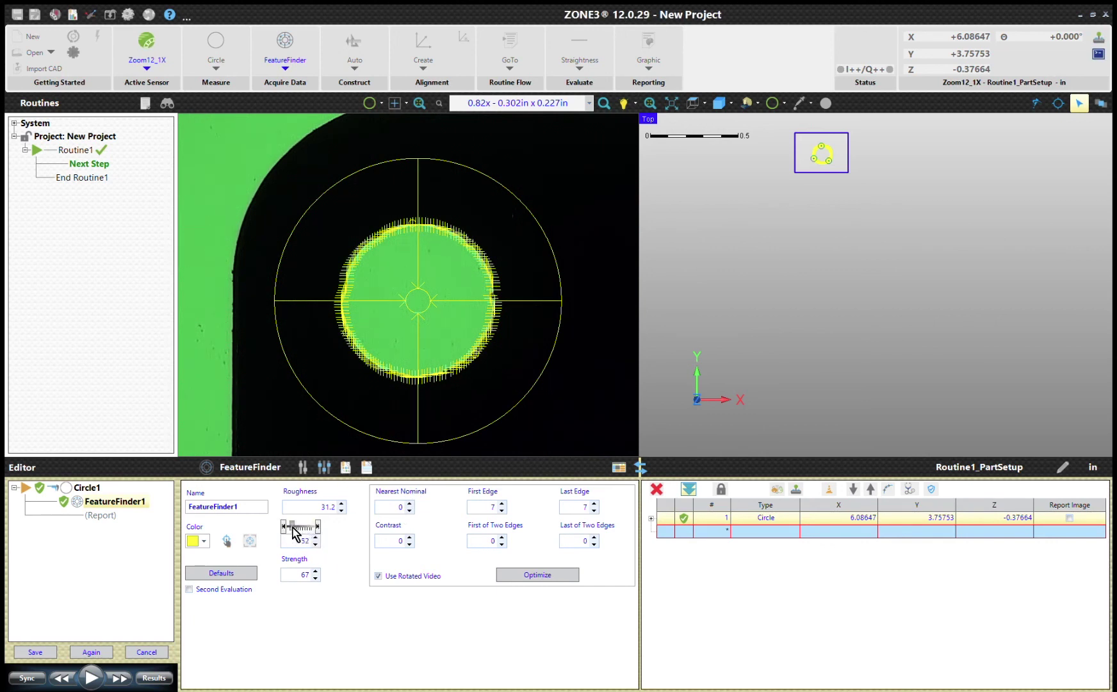
{"action": "left_click", "coordinate": [308, 540]}
{"action": "type", "text": "25"}
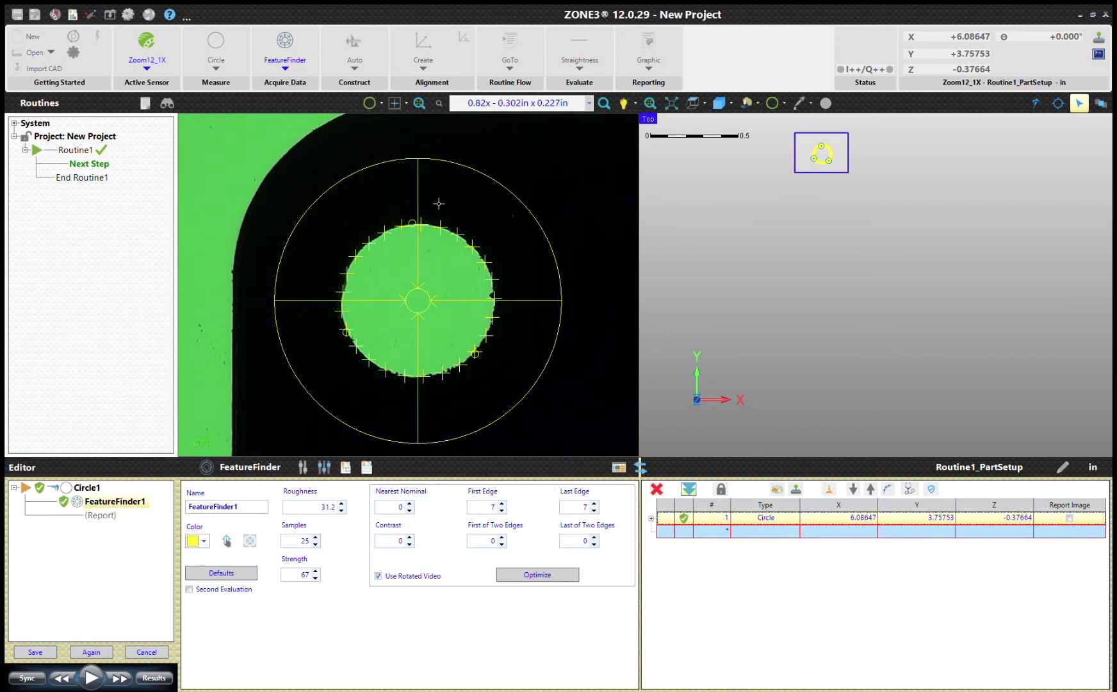
Step: Report Circle1's diameter with nominal 0.100, upper tolerance 0.003 and lower tolerance -0.003
{"action": "left_click", "coordinate": [103, 516]}
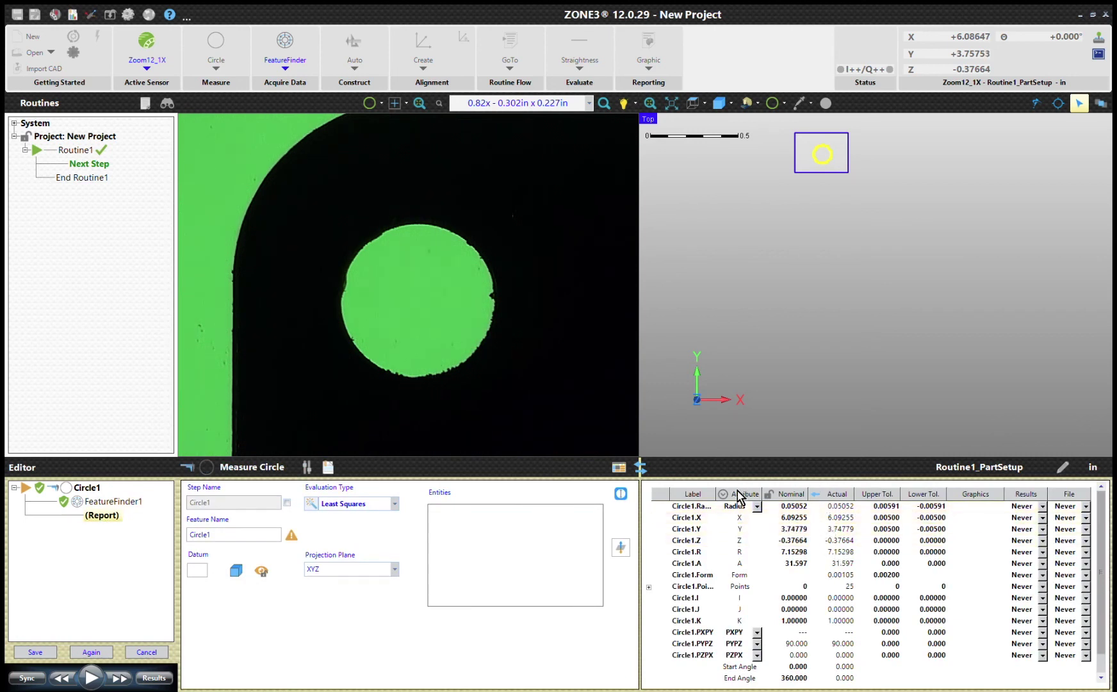
{"action": "left_click", "coordinate": [757, 506]}
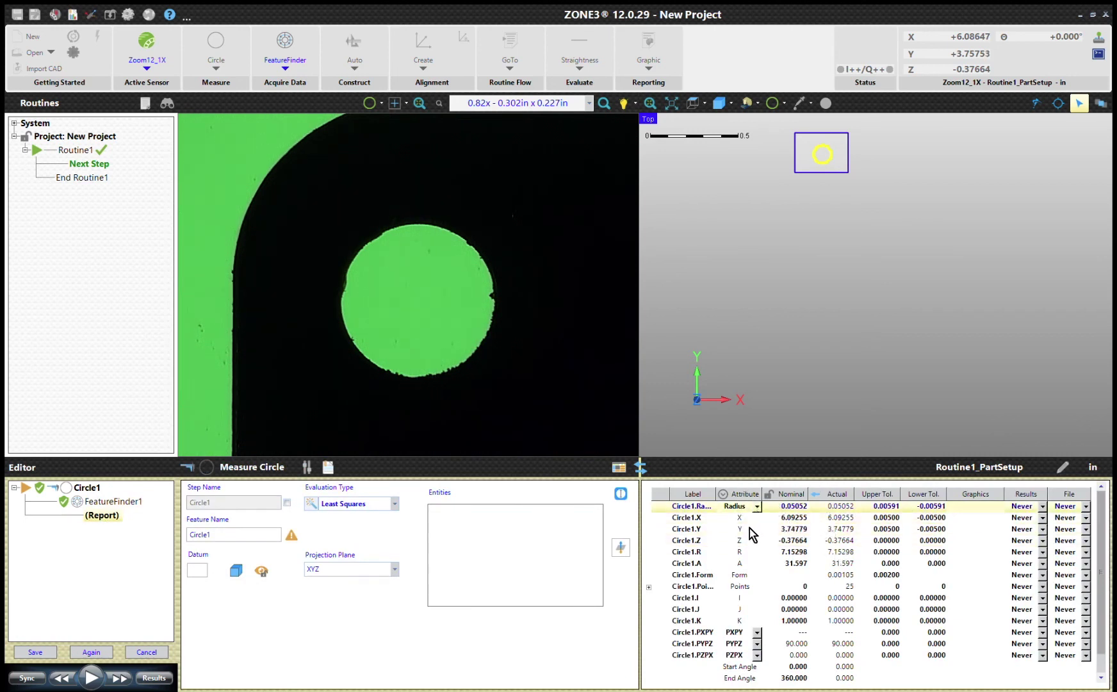
{"action": "left_click", "coordinate": [751, 529]}
{"action": "left_click", "coordinate": [796, 508]}
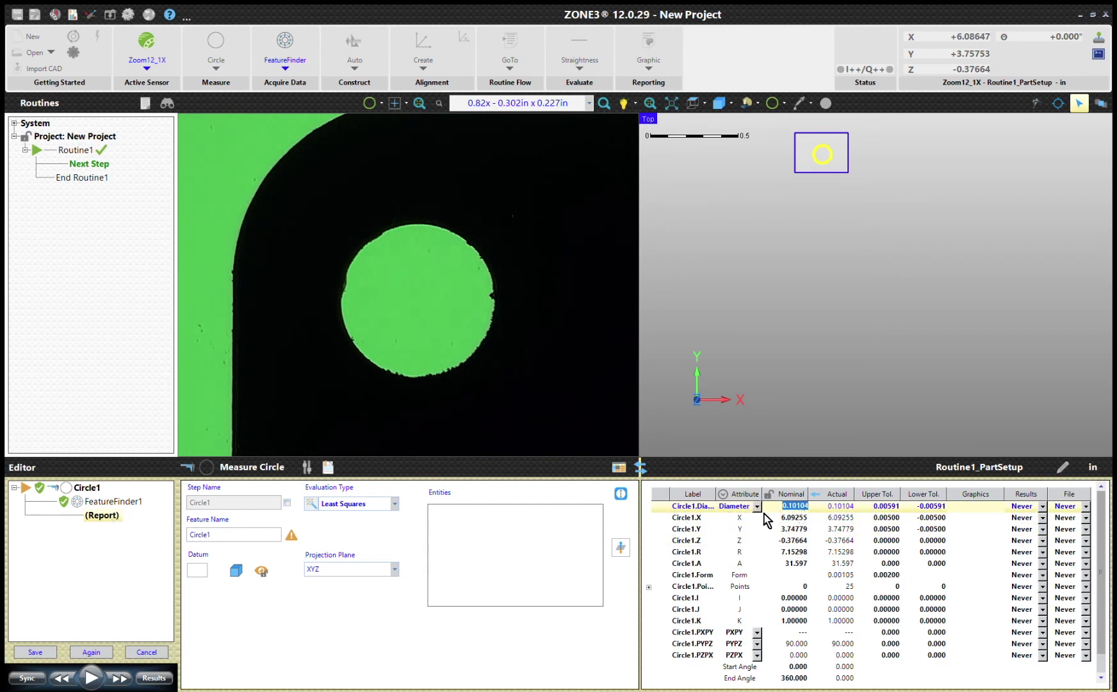
{"action": "type", "text": "."}
{"action": "key", "text": "Tab"}
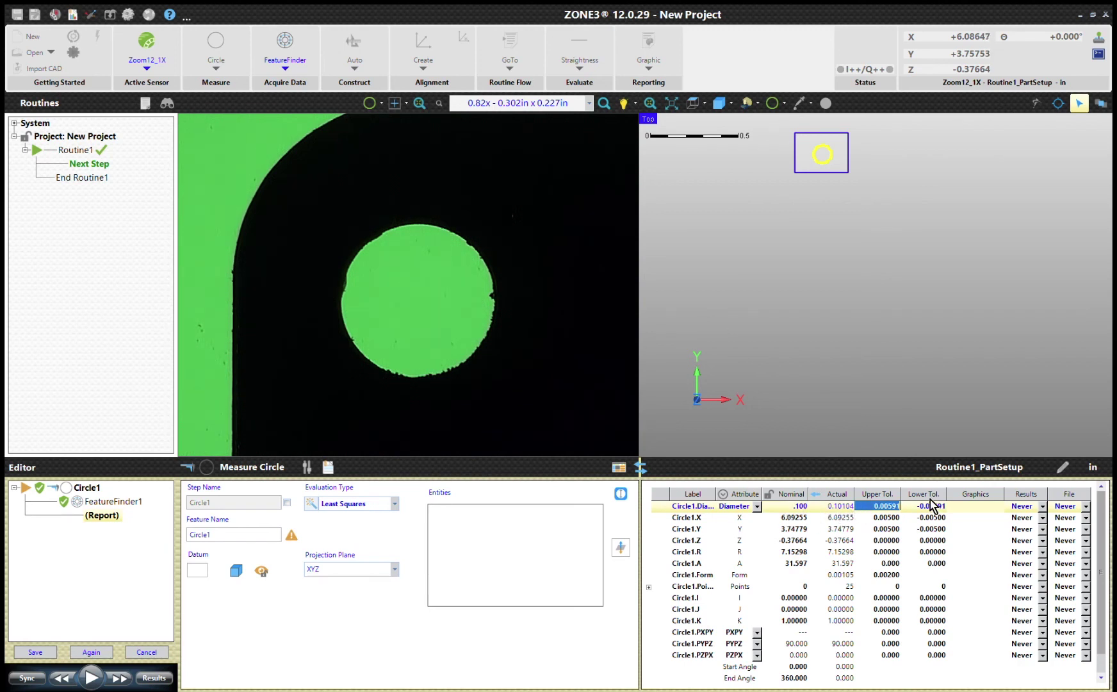
{"action": "type", "text": ".003"}
{"action": "key", "text": "Tab"}
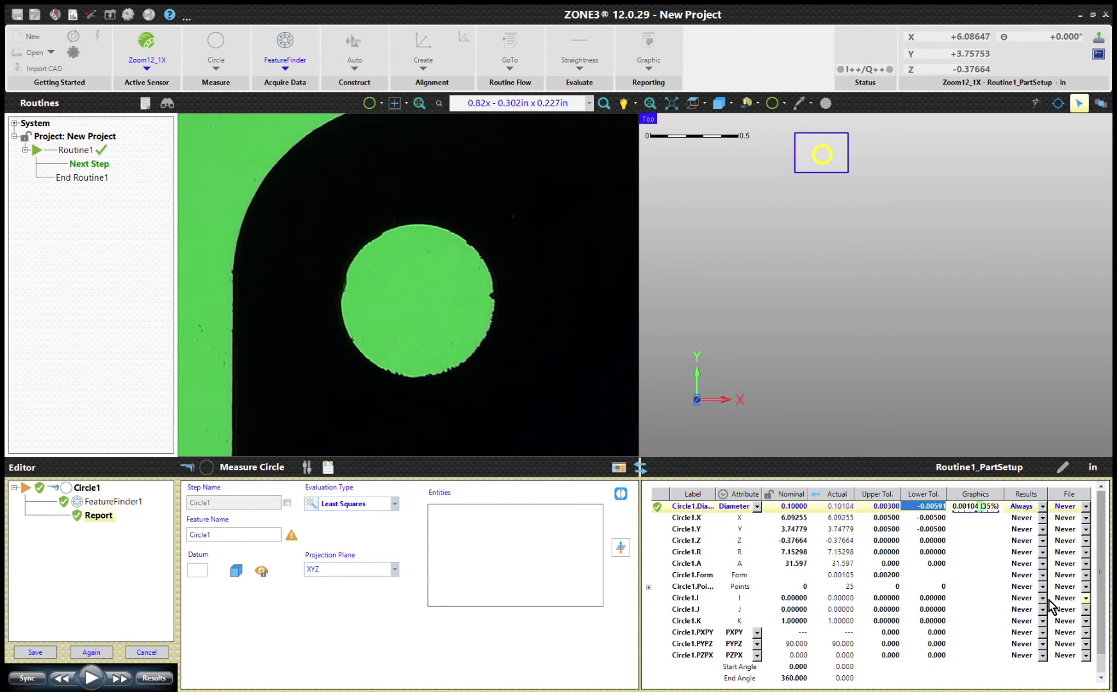
{"action": "type", "text": "-0"}
{"action": "type", "text": ".00"}
{"action": "type", "text": "3"}
{"action": "key", "text": "Tab"}
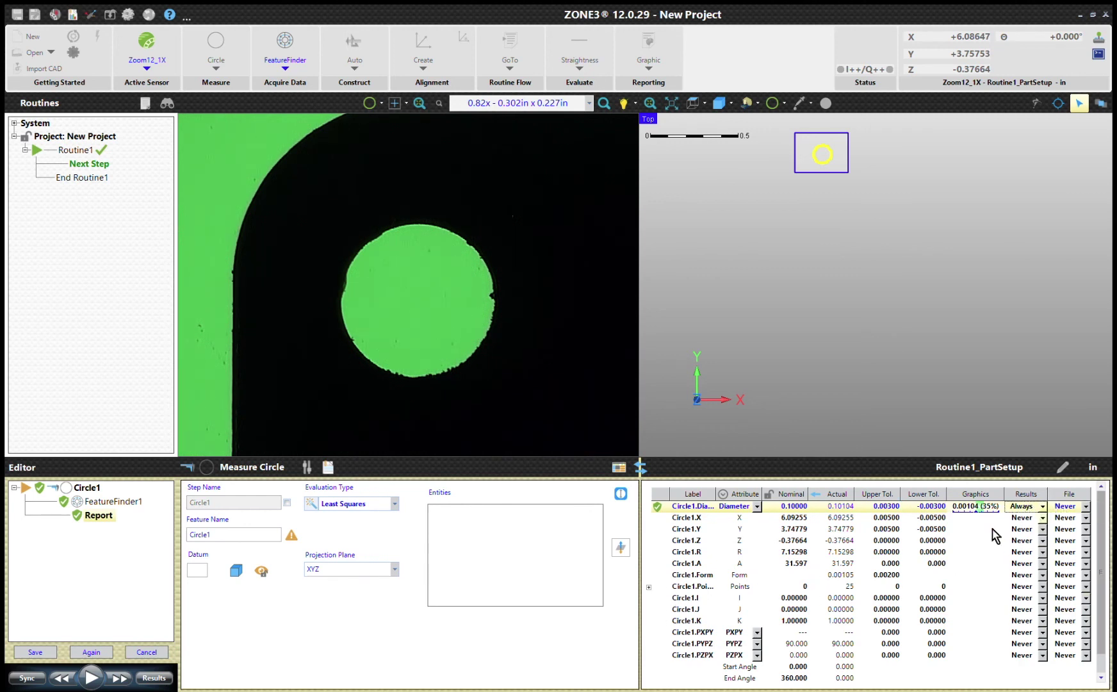
Step: Rename the circle step from Circle1 to UpperHole
{"action": "double_click", "coordinate": [228, 534]}
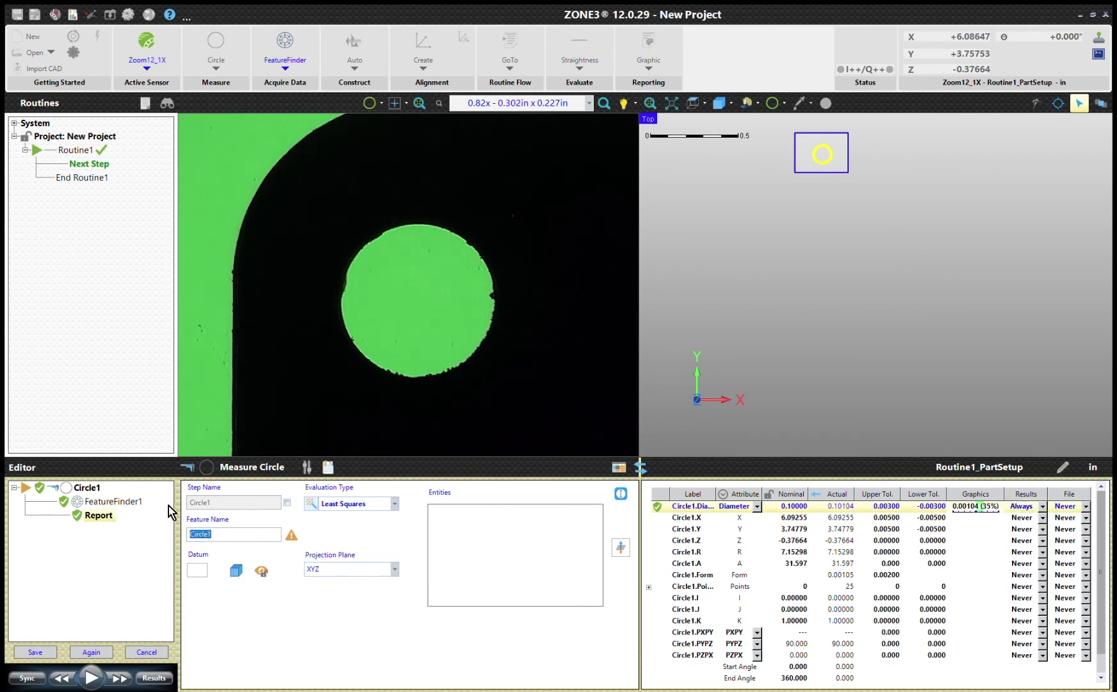
{"action": "type", "text": "UpperHole"}
{"action": "key", "text": "Return"}
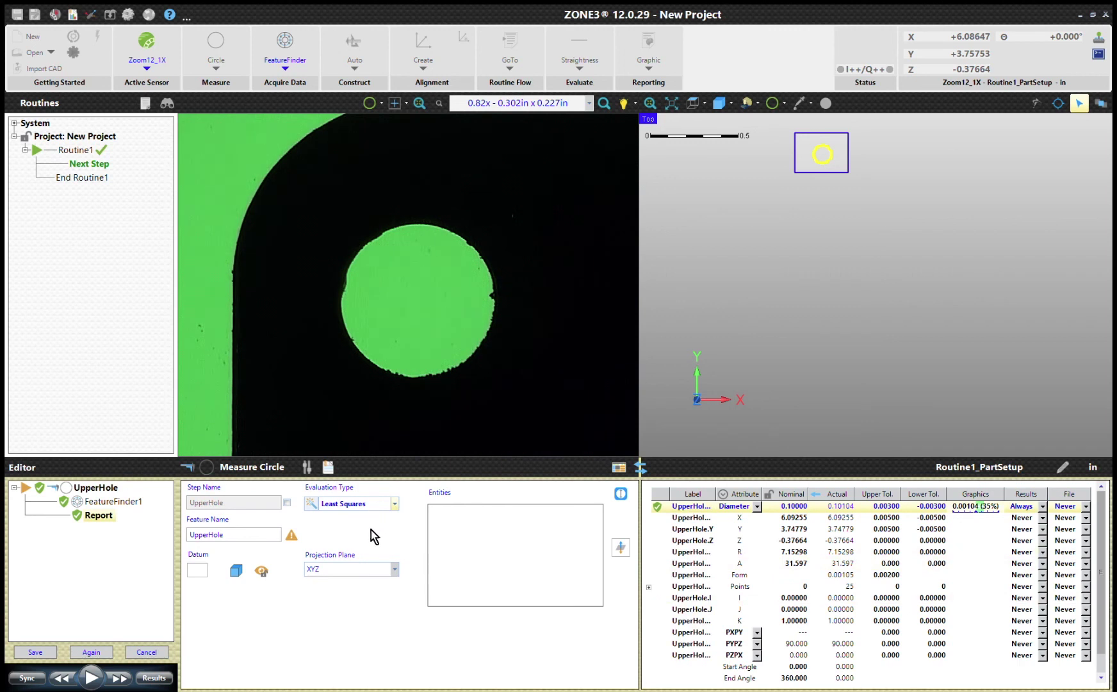
Step: Re-run the UpperHole step and save it into Routine1
{"action": "left_click", "coordinate": [392, 504]}
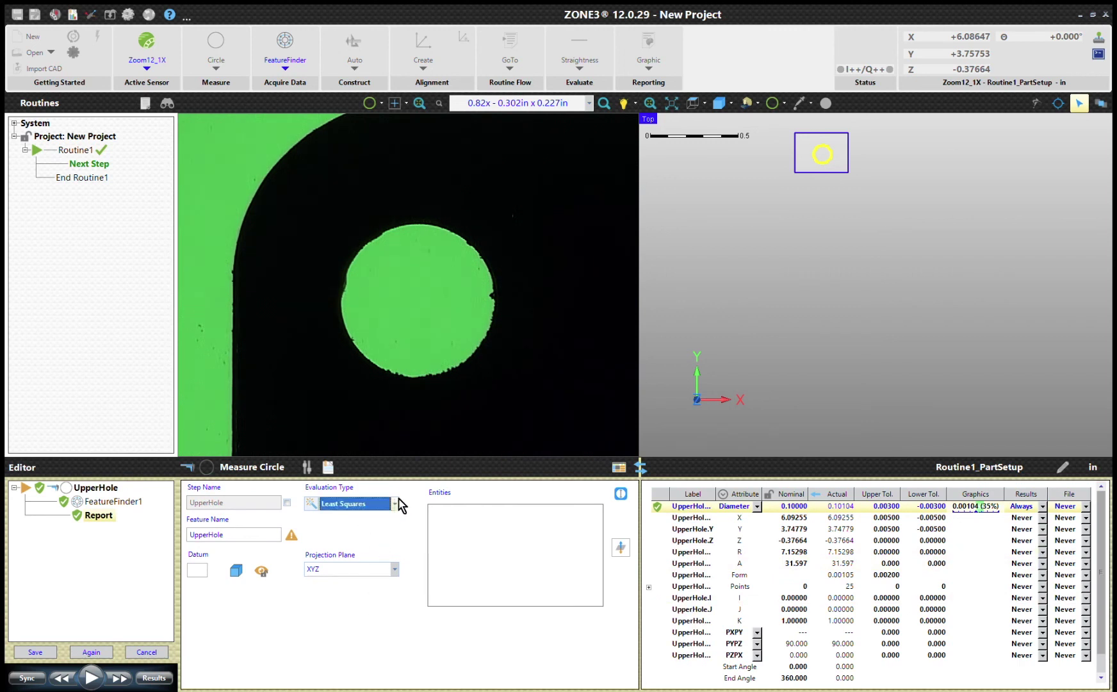
{"action": "left_click", "coordinate": [92, 678]}
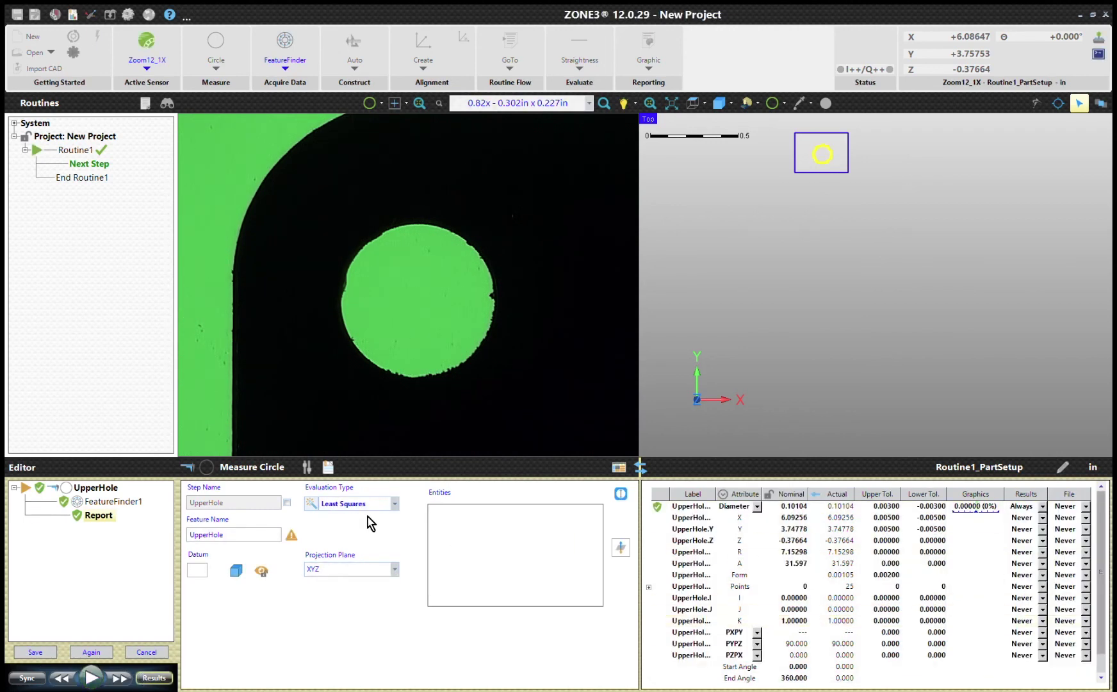
{"action": "left_click", "coordinate": [128, 502]}
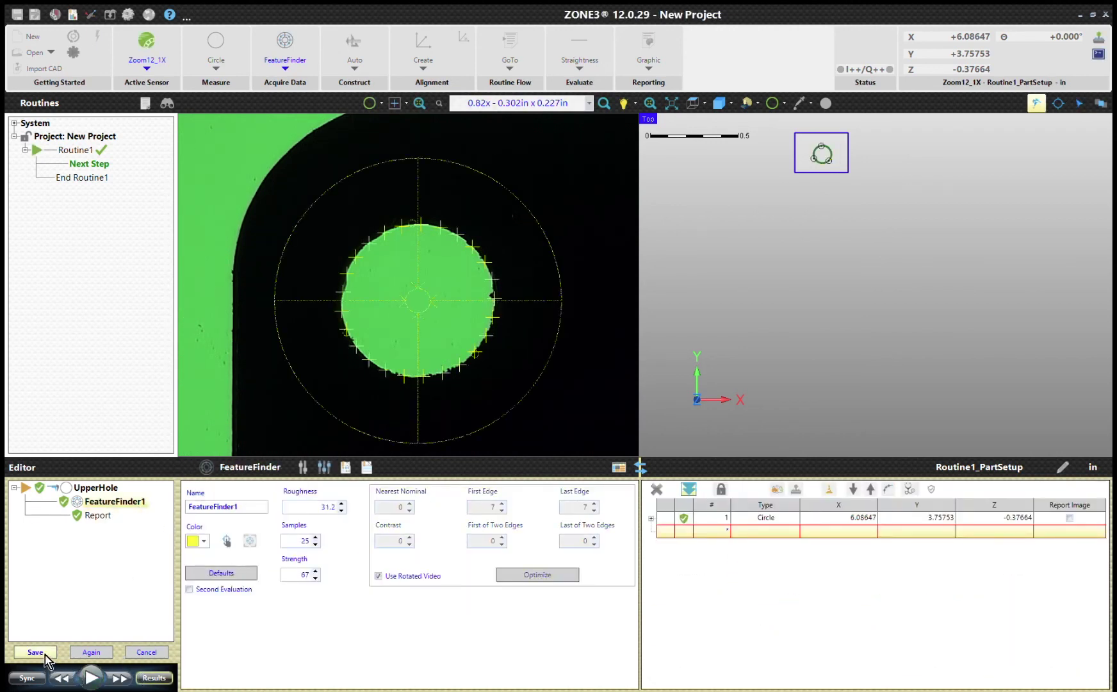
{"action": "left_click", "coordinate": [44, 654]}
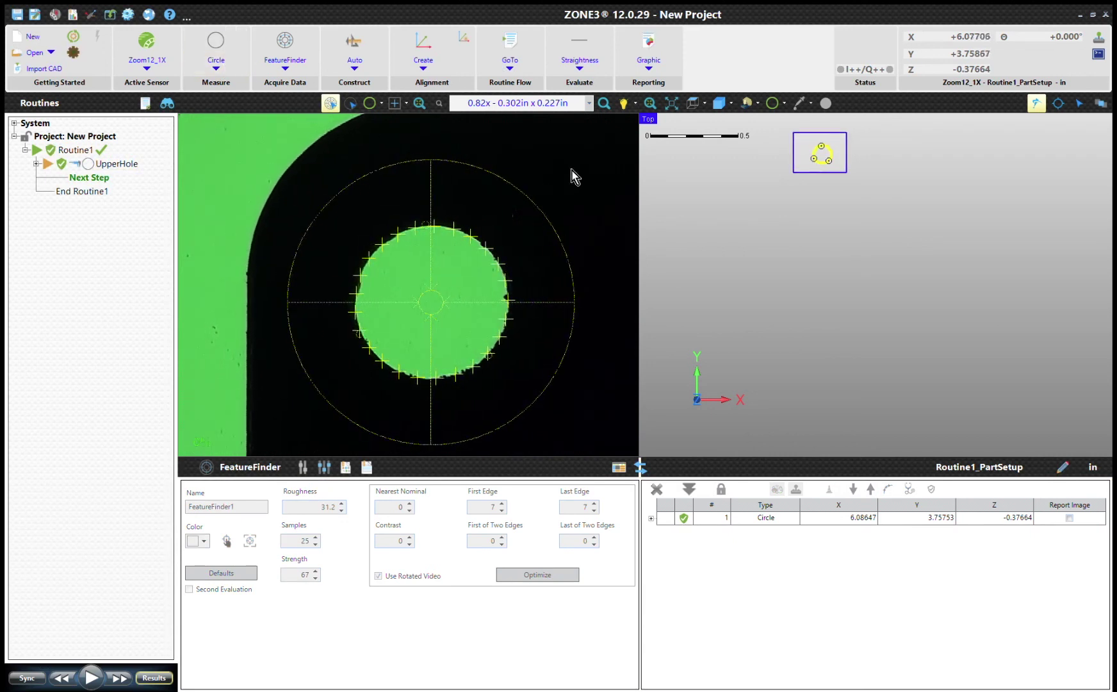
Step: Start a new circle step with an arc feature finder on the part's rounded corner
{"action": "left_click", "coordinate": [220, 51]}
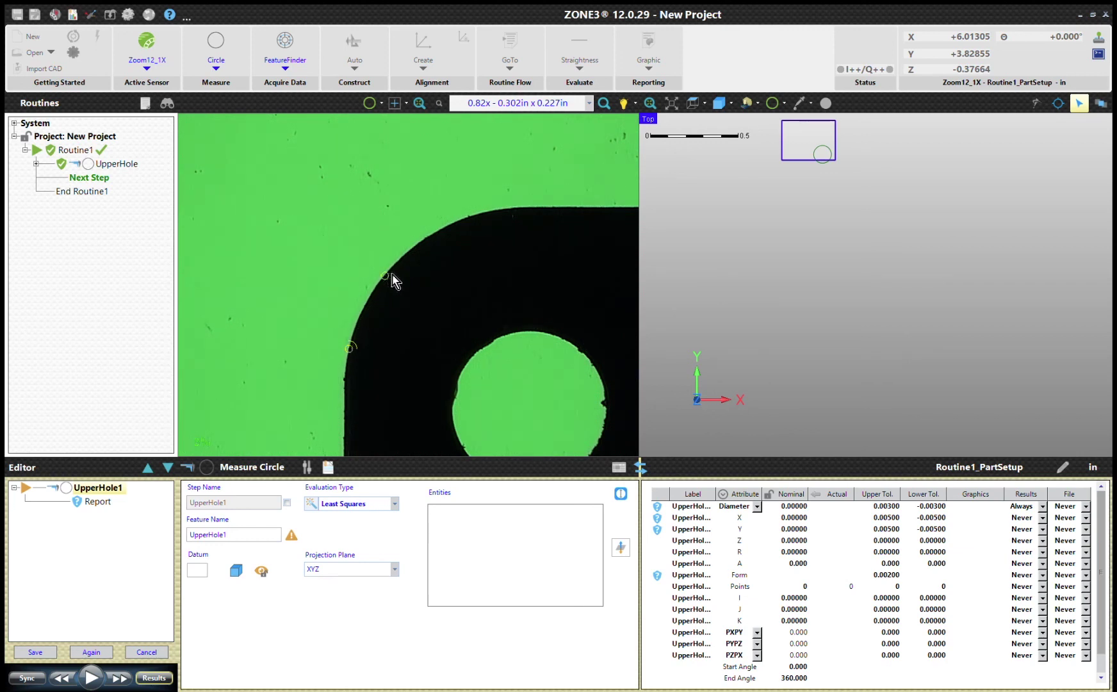
{"action": "left_click", "coordinate": [471, 219]}
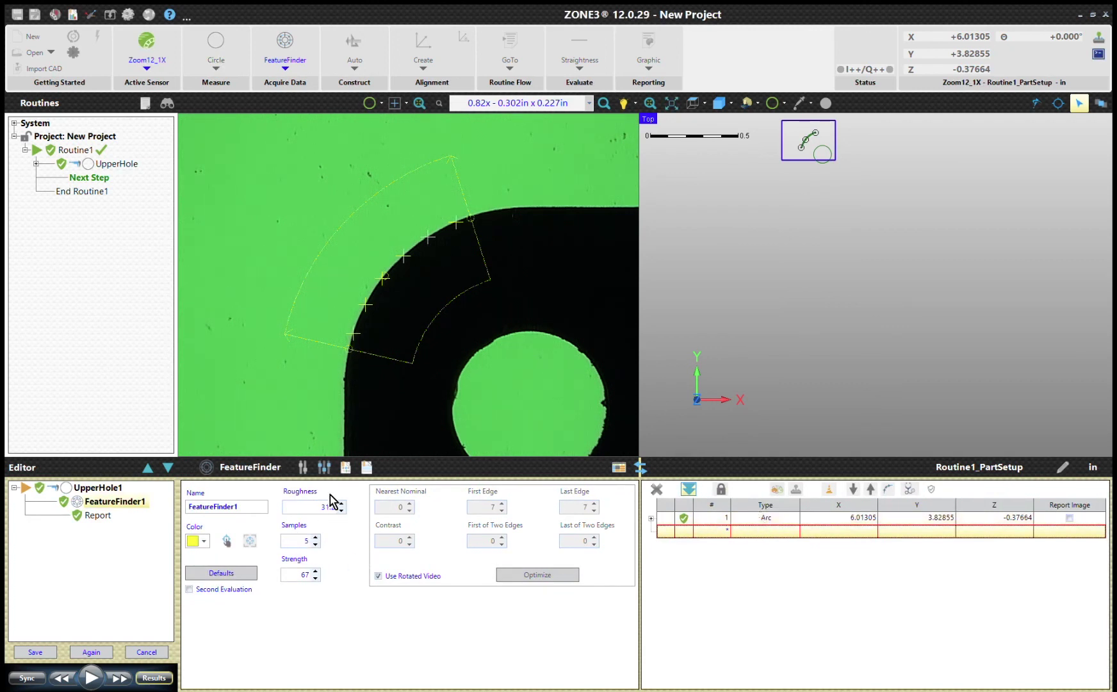
Step: Increase the corner arc feature finder from 5 to 9 samples
{"action": "left_click", "coordinate": [766, 527]}
{"action": "left_click", "coordinate": [780, 533]}
{"action": "left_click", "coordinate": [758, 527]}
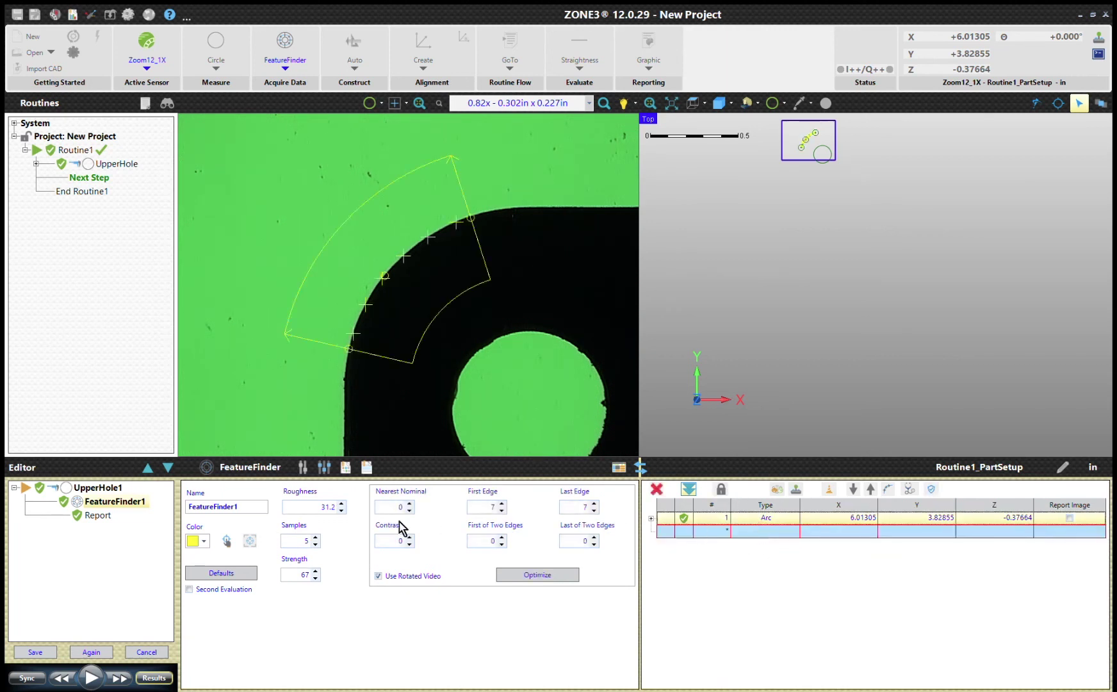
{"action": "left_click", "coordinate": [315, 539]}
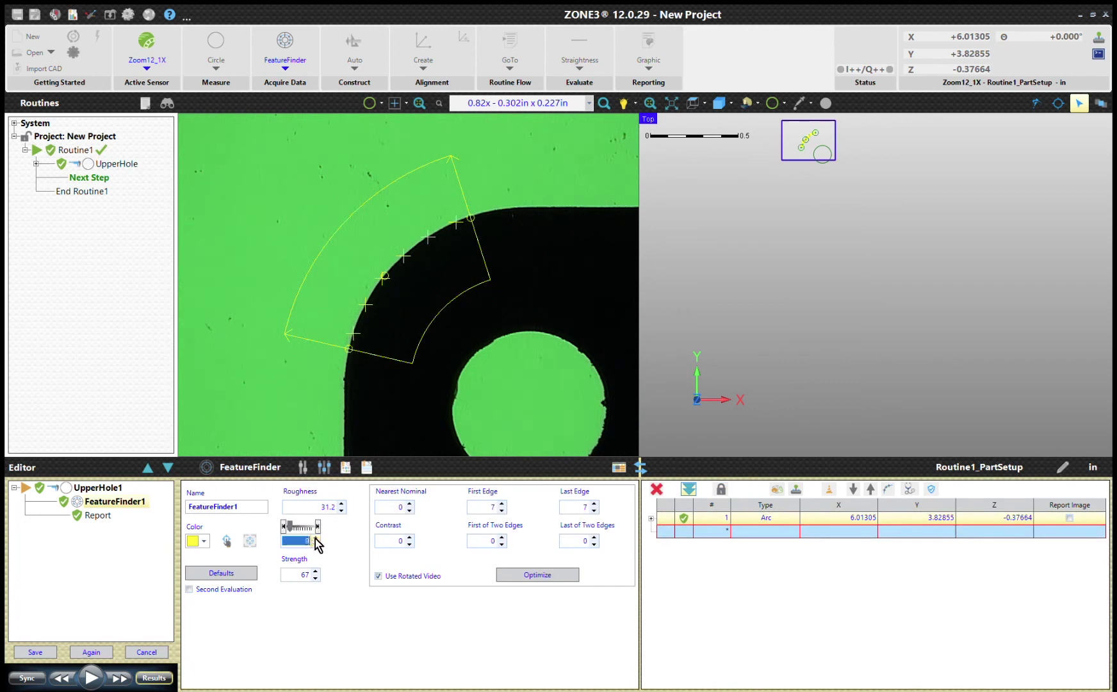
{"action": "type", "text": "9"}
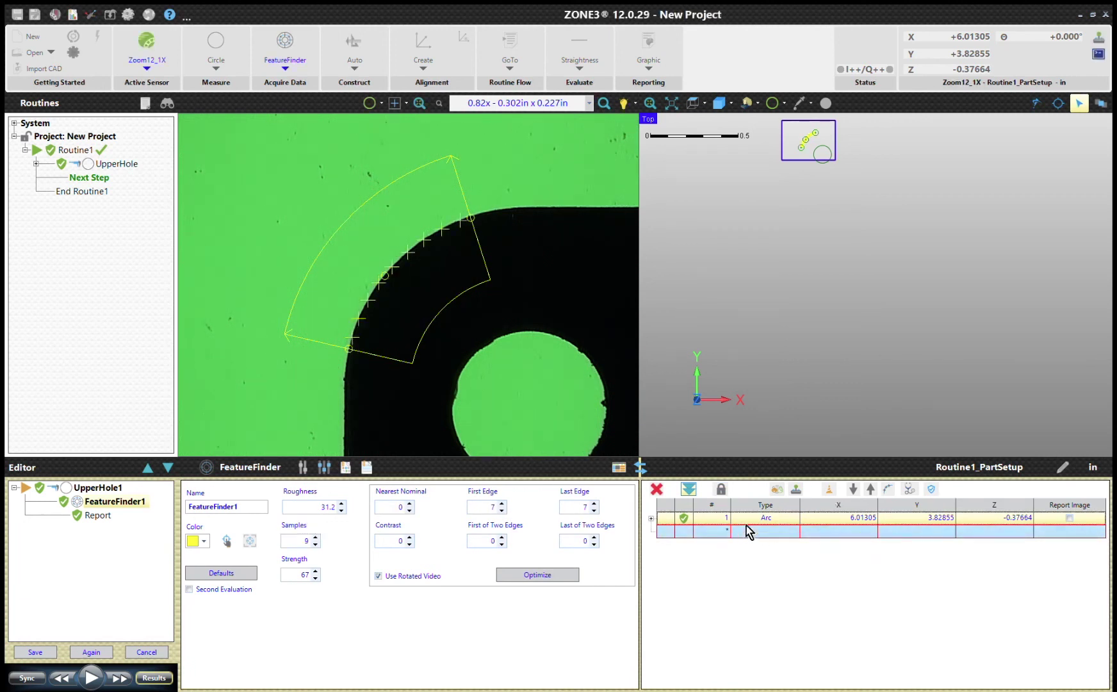
Step: Rename the UpperHole1 step to LeftCorner and save it in Routine1
{"action": "left_click", "coordinate": [49, 651]}
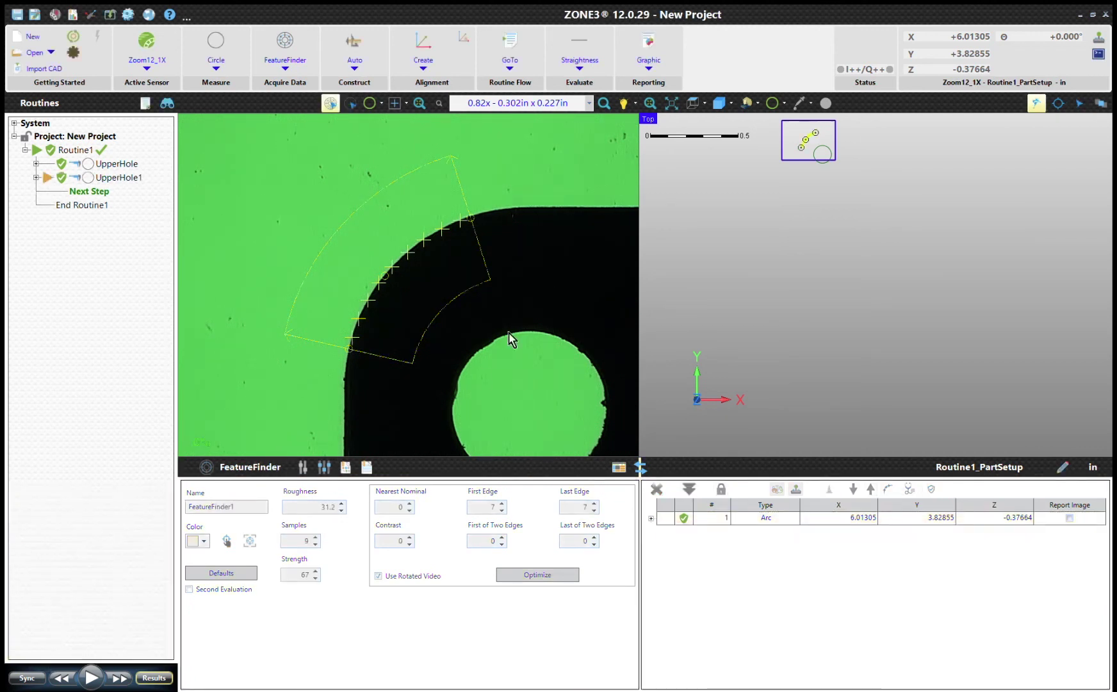
{"action": "left_click", "coordinate": [128, 182]}
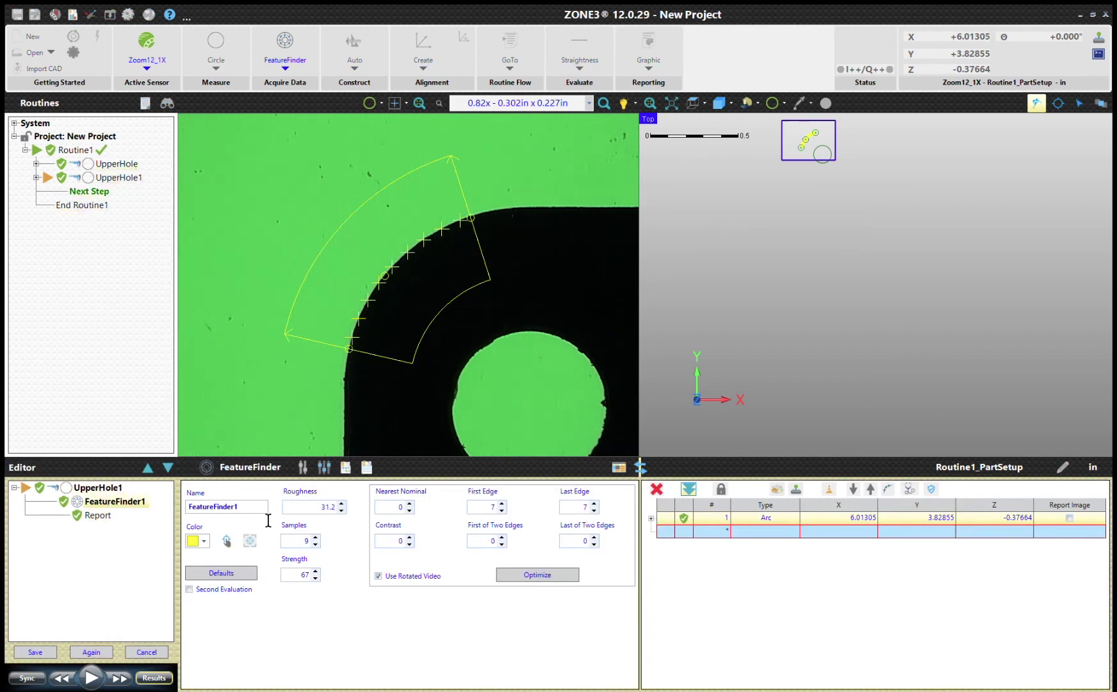
{"action": "left_click", "coordinate": [117, 491]}
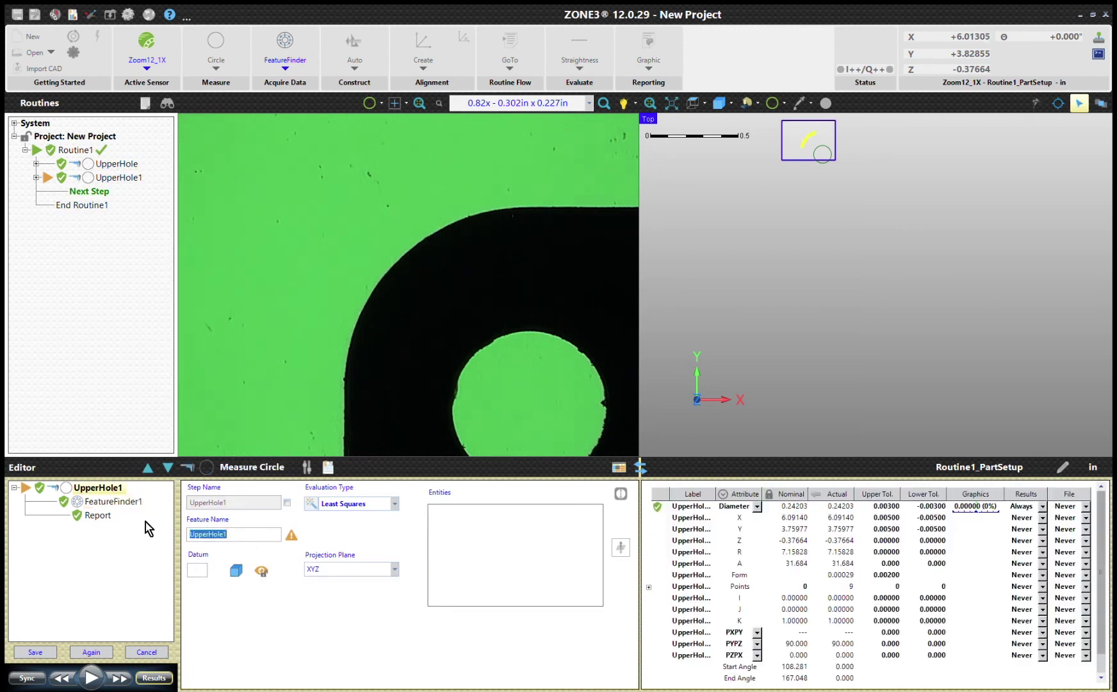
{"action": "type", "text": "LeftCorner"}
{"action": "left_click", "coordinate": [35, 651]}
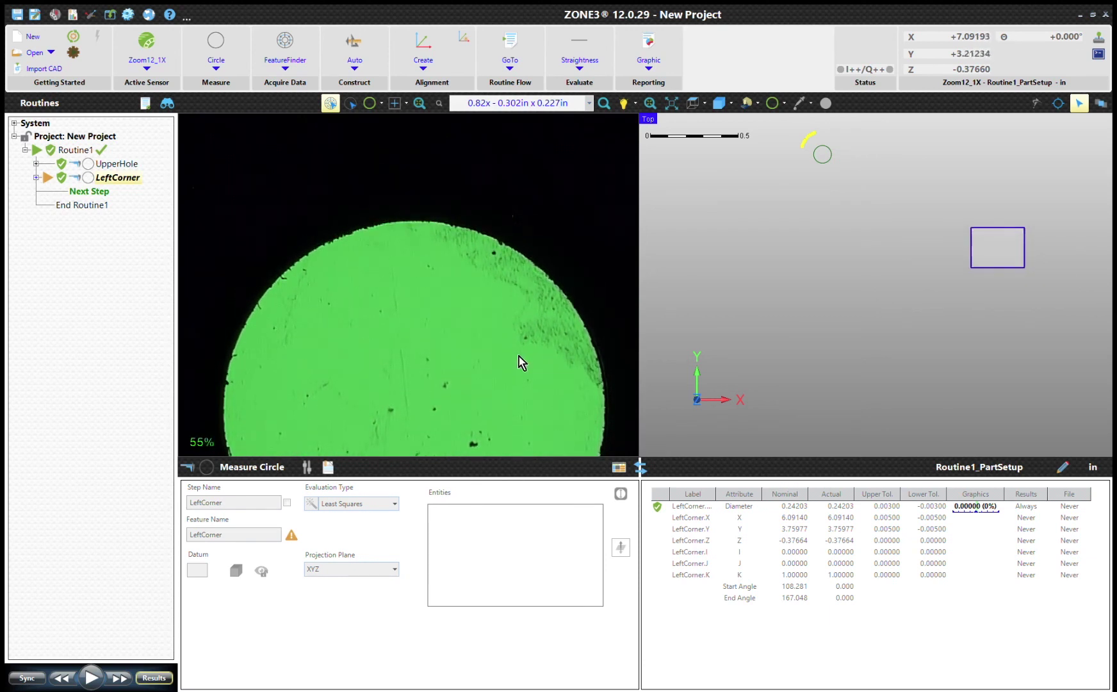
Step: Begin a new Measure Circle step, LeftCorner1, for the large round part
{"action": "left_click", "coordinate": [218, 54]}
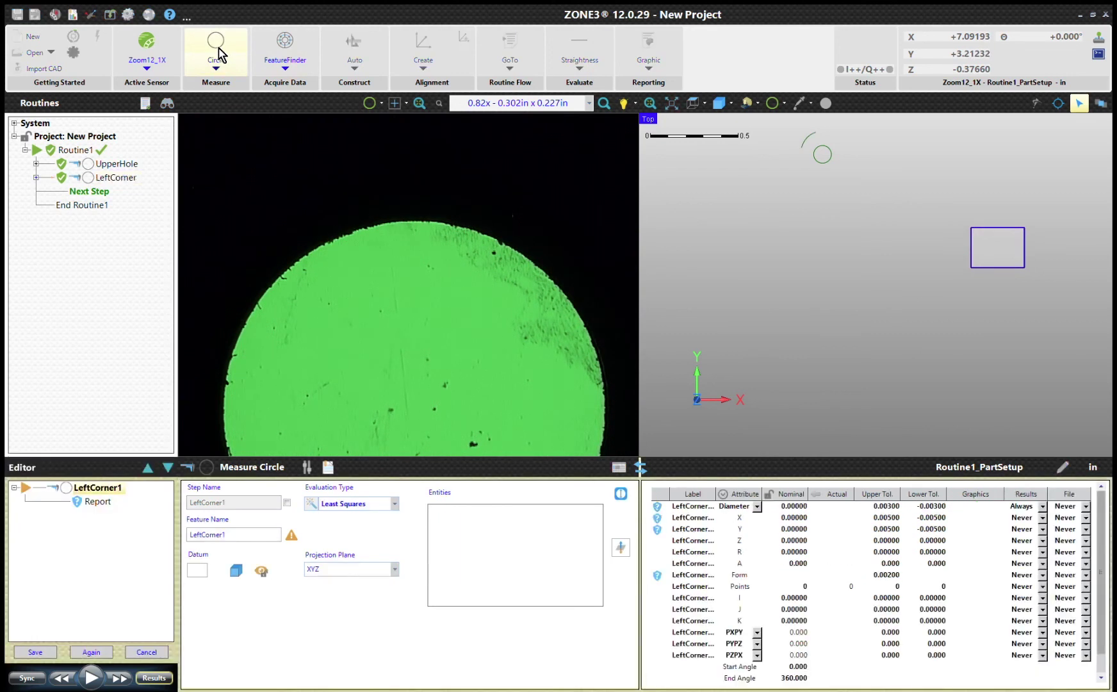
Step: Add a FeatureFinder and place the first two three-point arcs on the large part's edge
{"action": "left_click", "coordinate": [287, 48]}
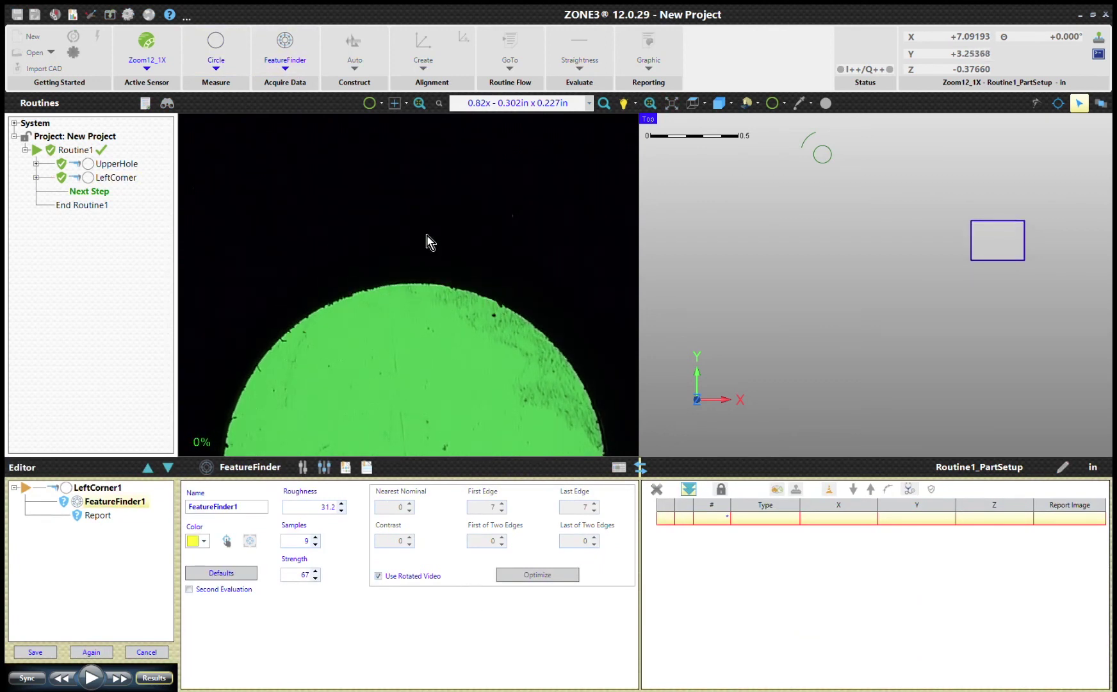
{"action": "left_click", "coordinate": [301, 322]}
{"action": "left_click", "coordinate": [408, 285]}
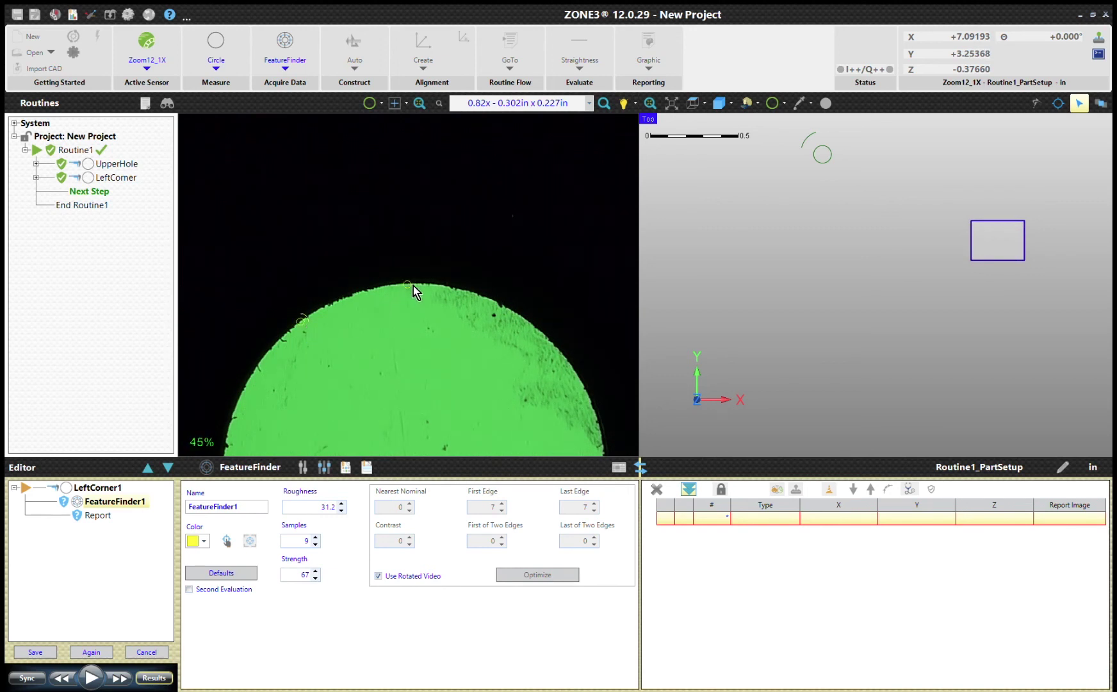
{"action": "left_click", "coordinate": [531, 331]}
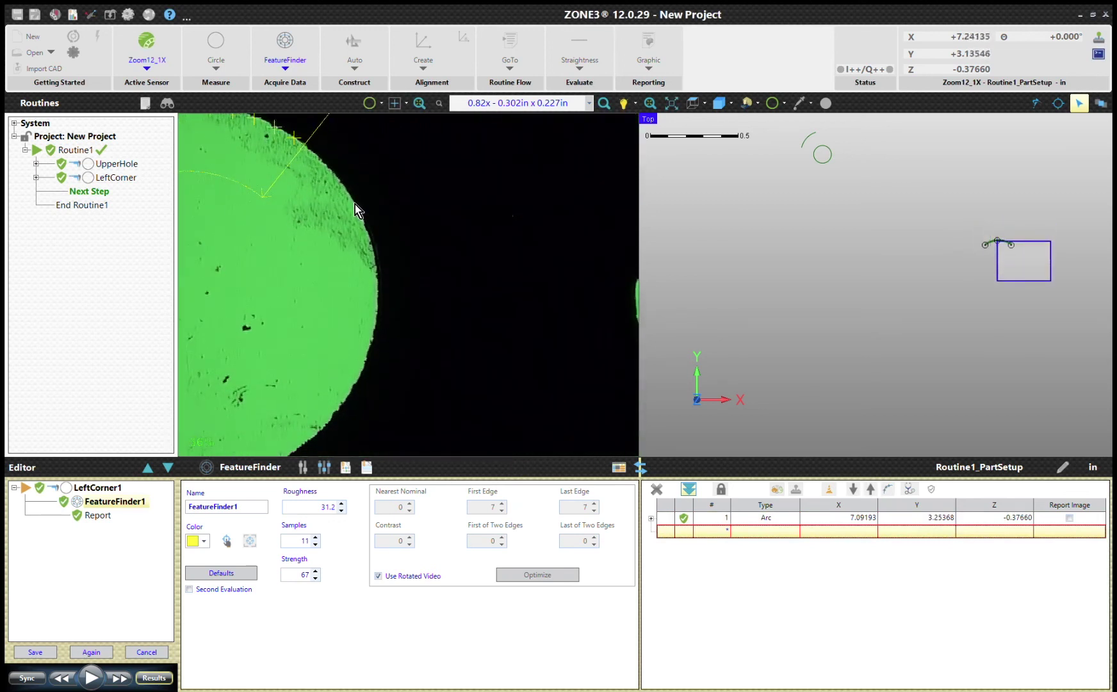
{"action": "left_click", "coordinate": [356, 204]}
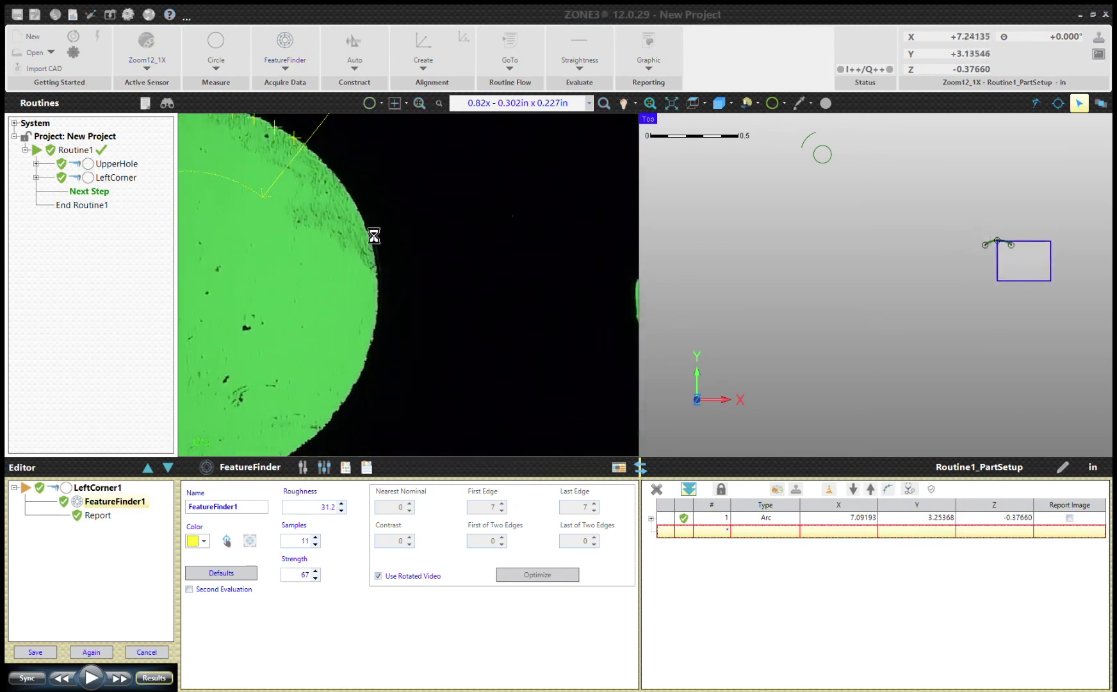
{"action": "left_click", "coordinate": [788, 518]}
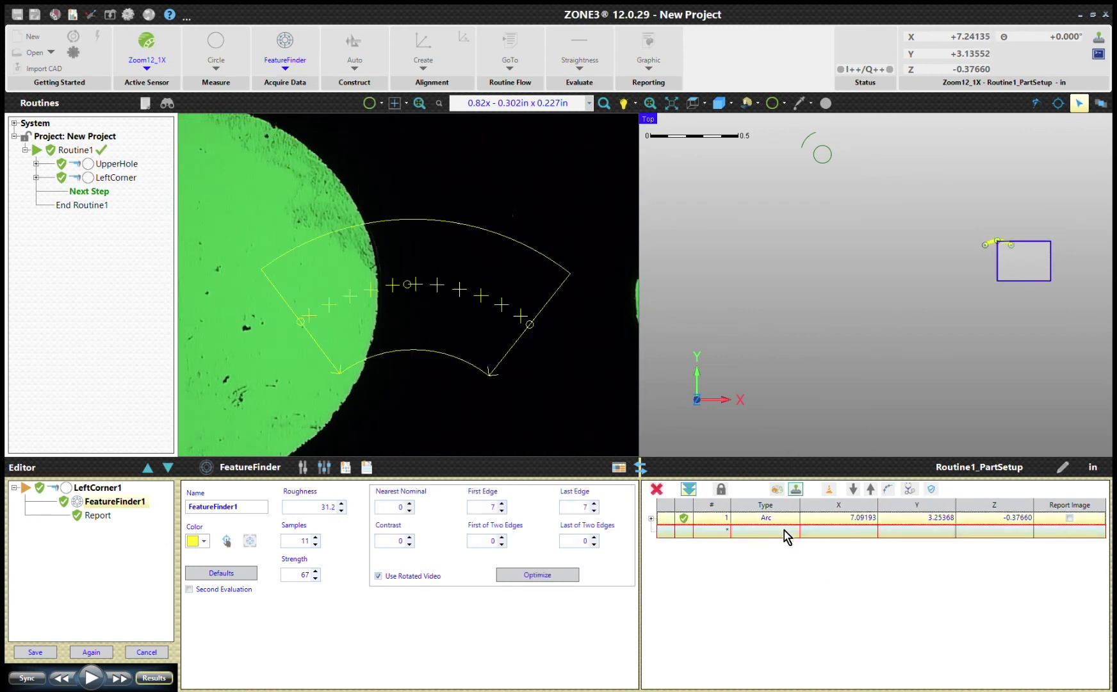
{"action": "left_click", "coordinate": [775, 532]}
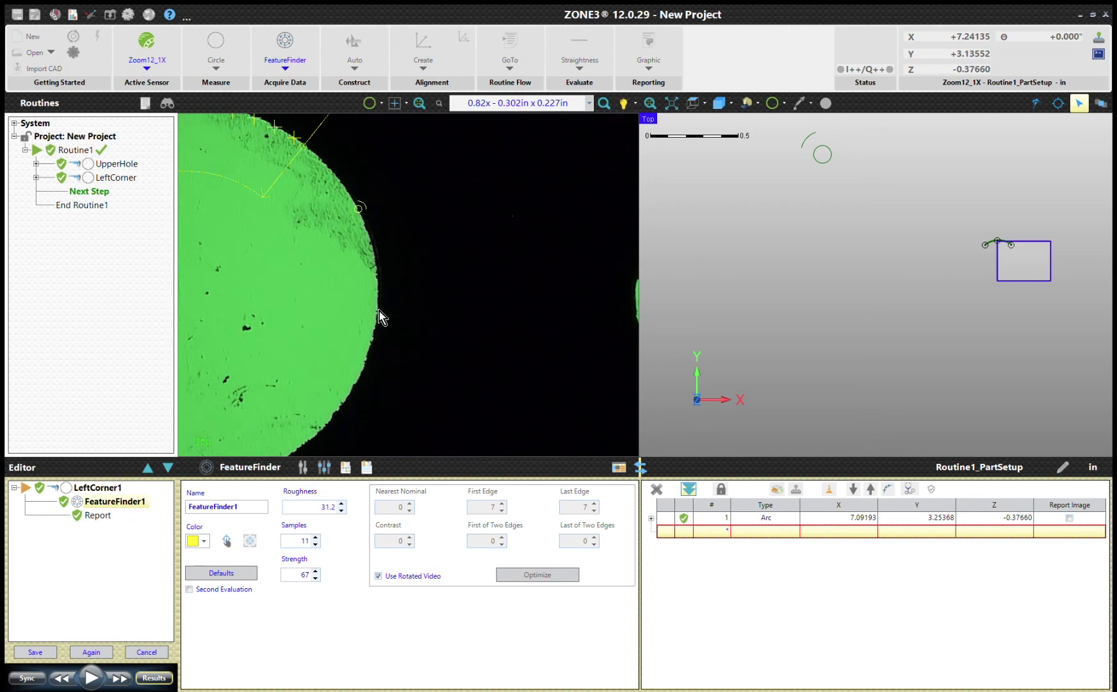
{"action": "left_click", "coordinate": [346, 403]}
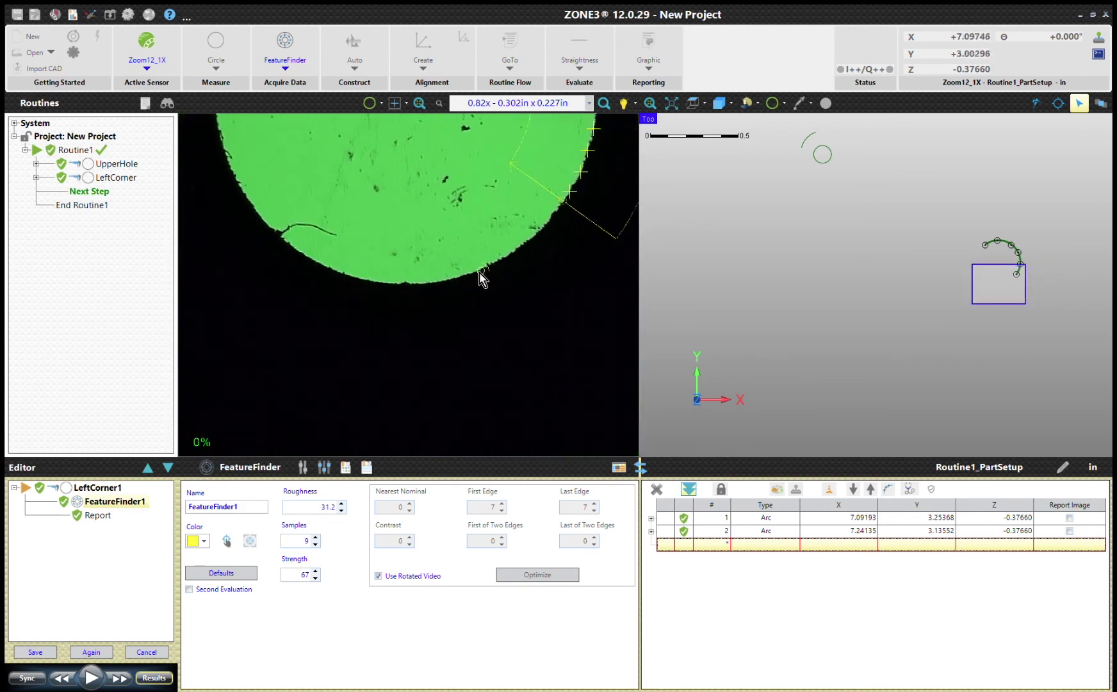
Step: Place the third and fourth edge arcs to complete the circle fit (diameter 0.25066)
{"action": "left_click", "coordinate": [481, 272]}
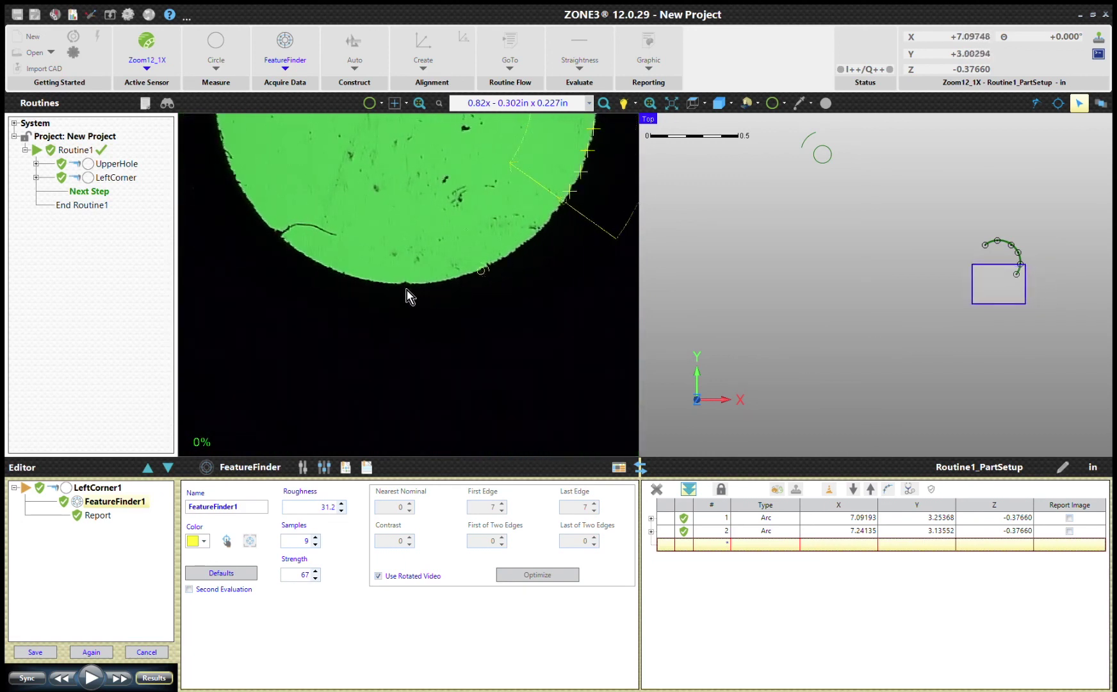
{"action": "left_click", "coordinate": [299, 256]}
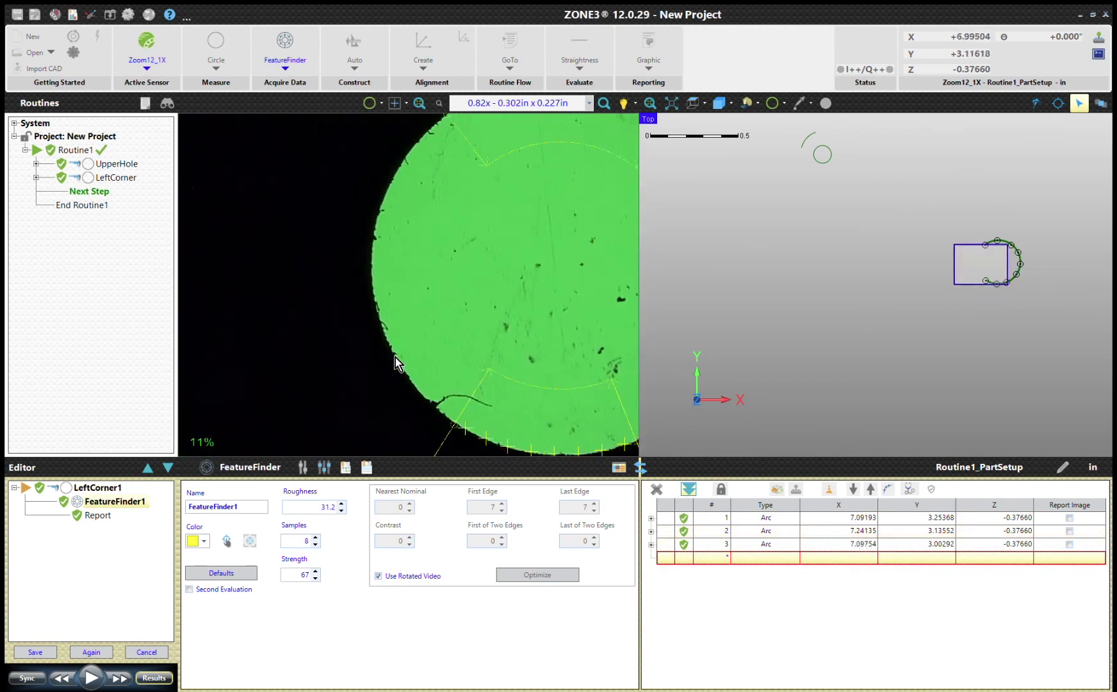
{"action": "left_click", "coordinate": [395, 357]}
{"action": "left_click", "coordinate": [372, 279]}
{"action": "left_click", "coordinate": [388, 187]}
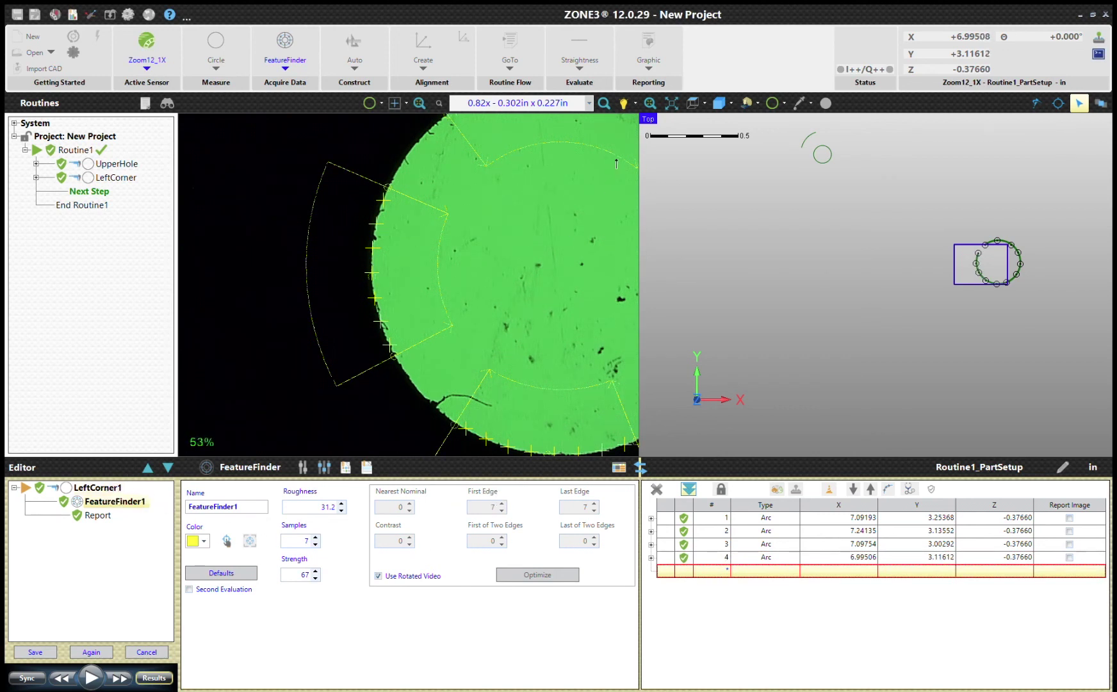
Step: Rename the LeftCorner1 step to CenterofBolt
{"action": "left_click", "coordinate": [113, 490]}
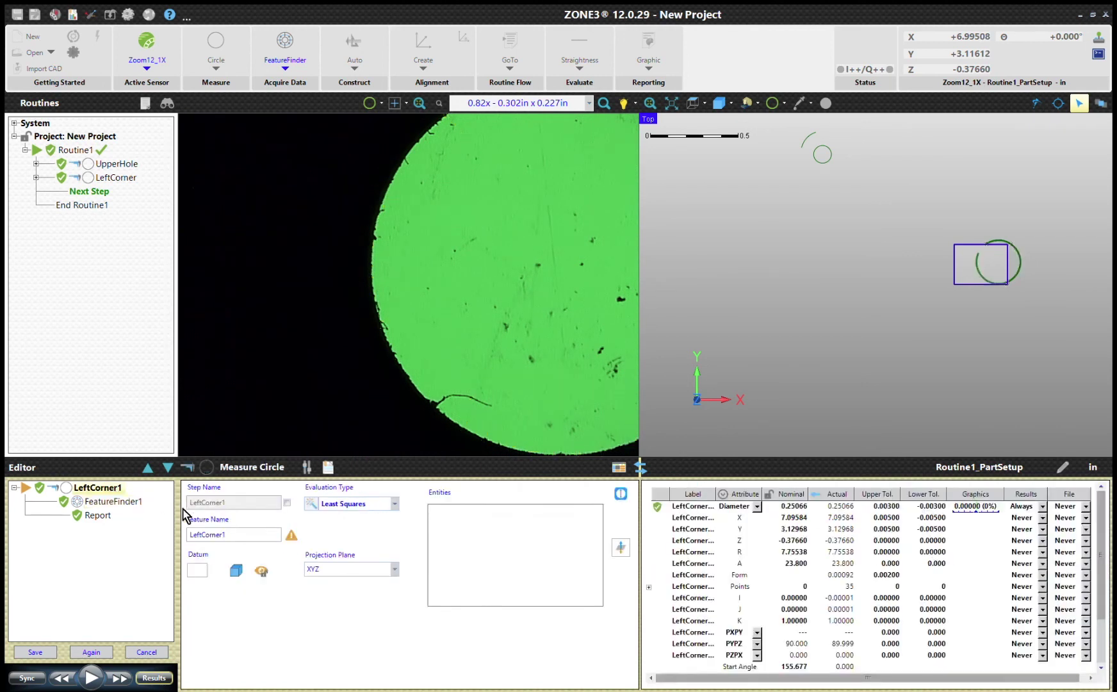
{"action": "left_click_drag", "start_coordinate": [243, 536], "coordinate": [191, 535]}
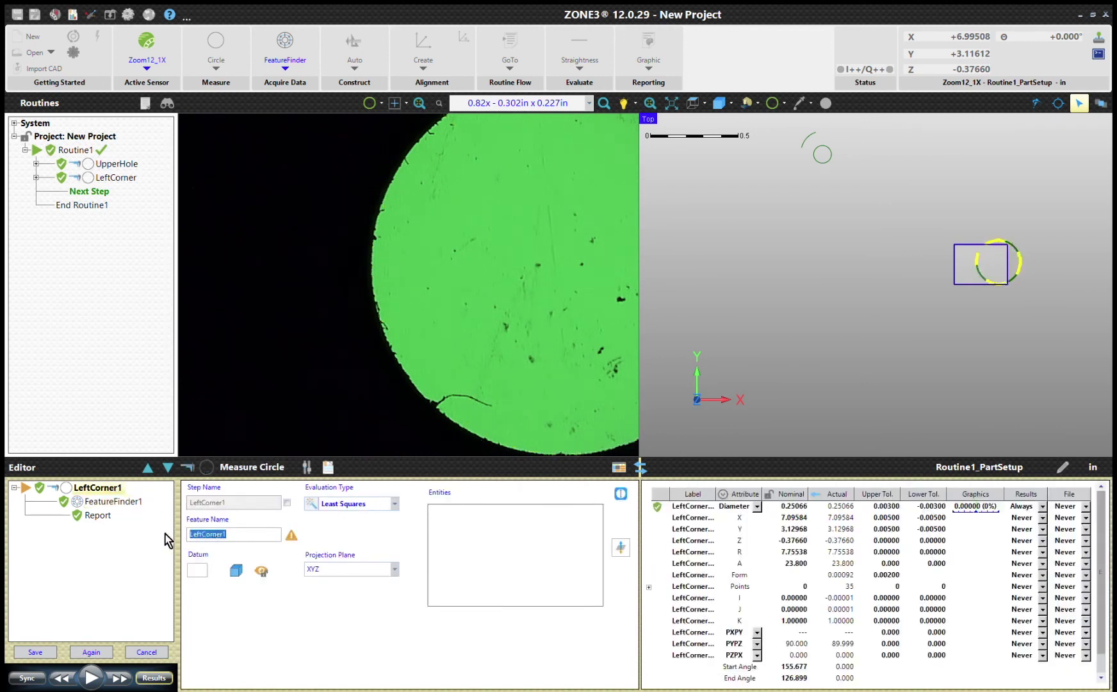
{"action": "type", "text": "CenterofBolt"}
Step: Set nominal diameter .250, re-run CenterofBolt (measures 0.25070) and save it to Routine1
{"action": "left_click", "coordinate": [790, 513]}
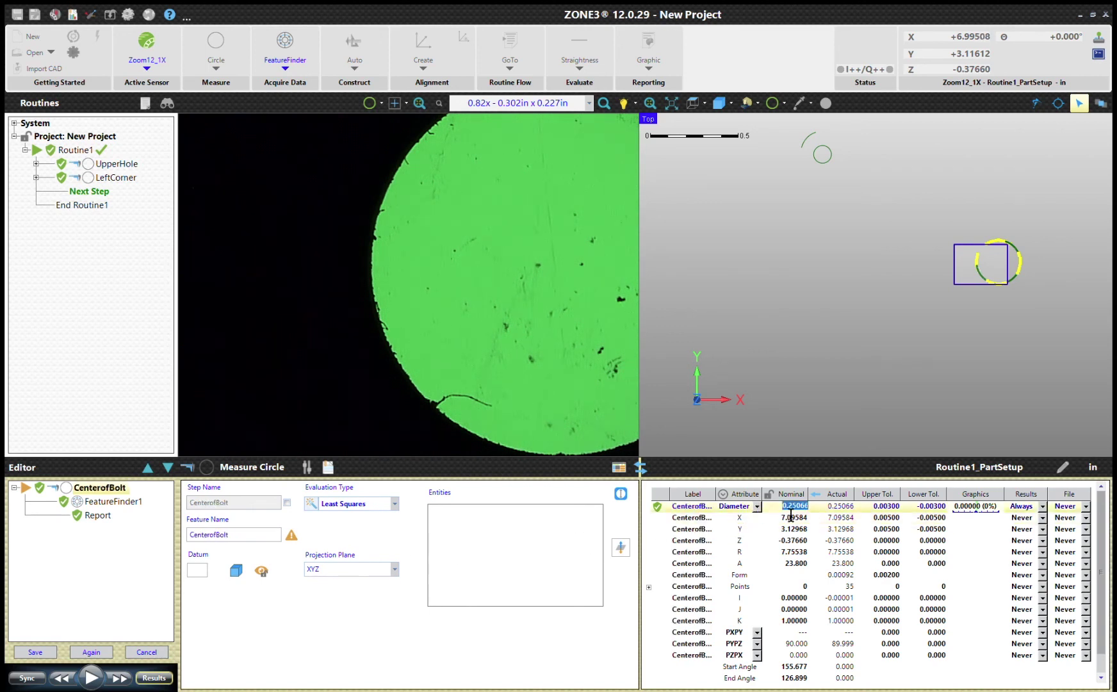
{"action": "type", "text": "-"}
{"action": "key", "text": "Tab"}
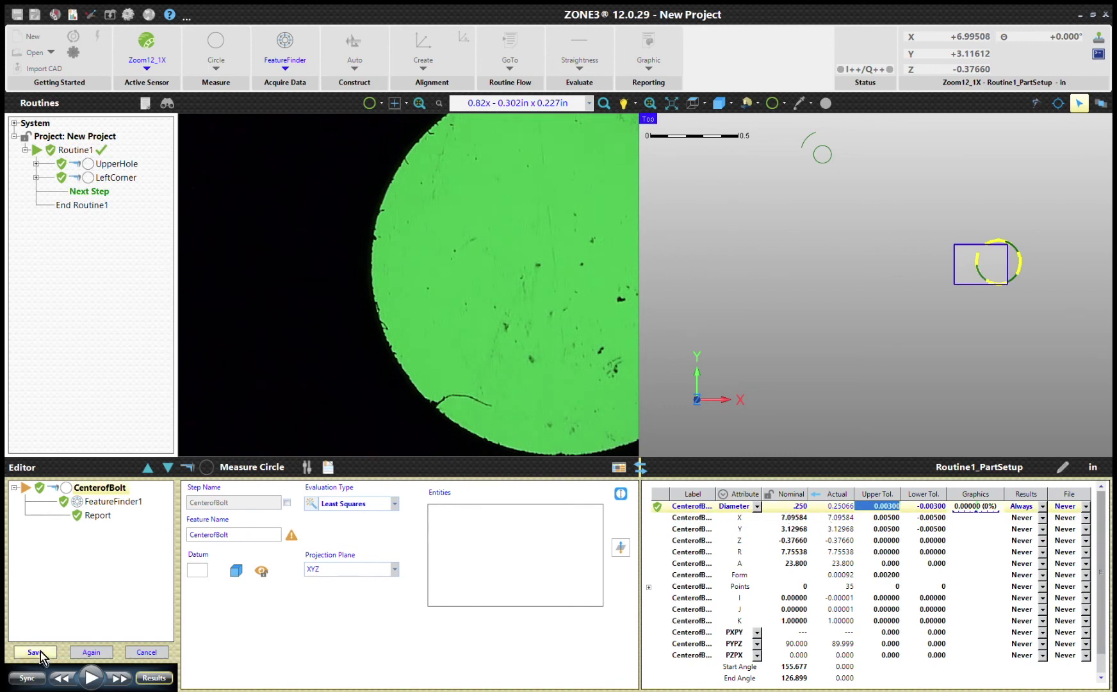
{"action": "left_click", "coordinate": [92, 678]}
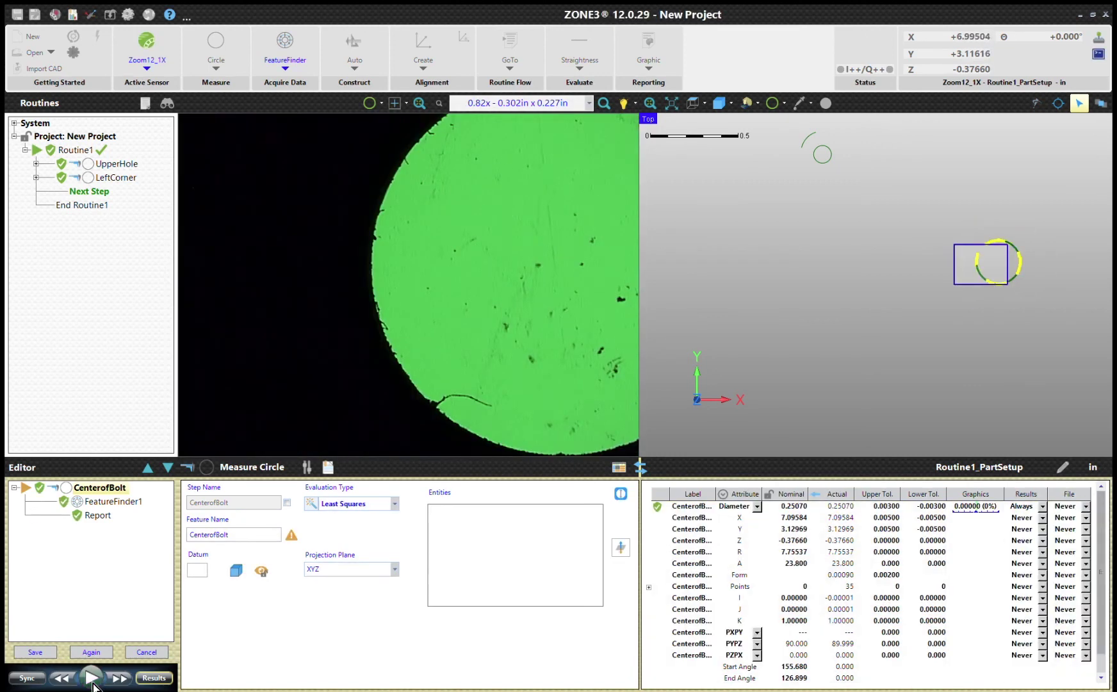
{"action": "left_click", "coordinate": [35, 652]}
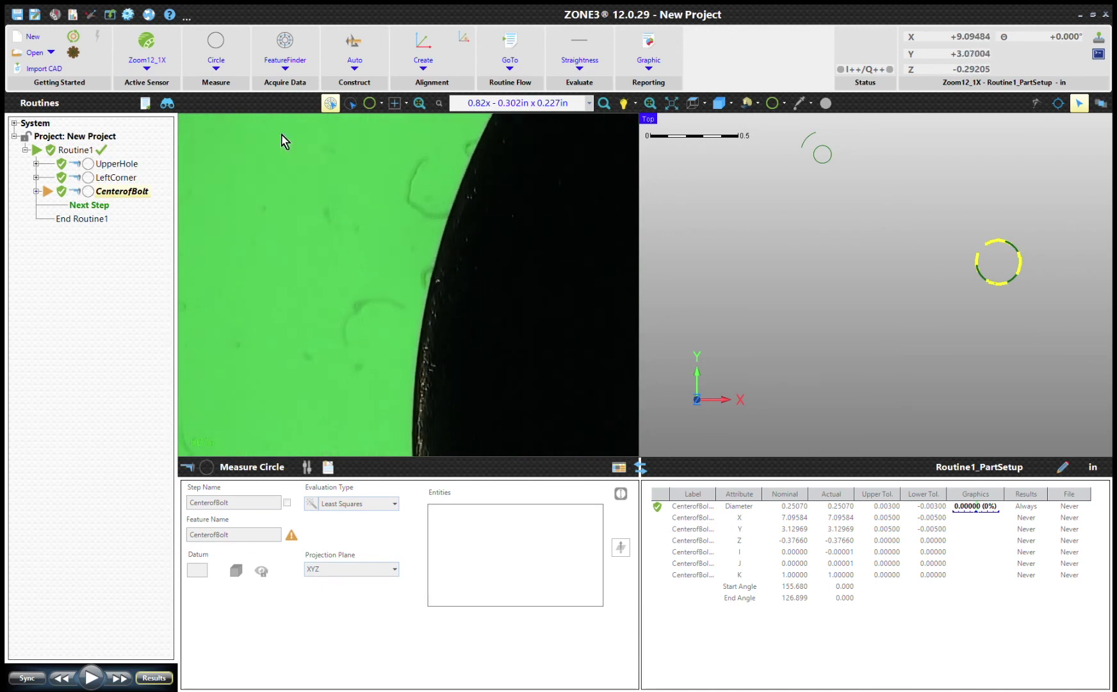
Step: Start another Measure Circle step, CenterofBolt1, with zero nominals and no points
{"action": "left_click", "coordinate": [220, 50]}
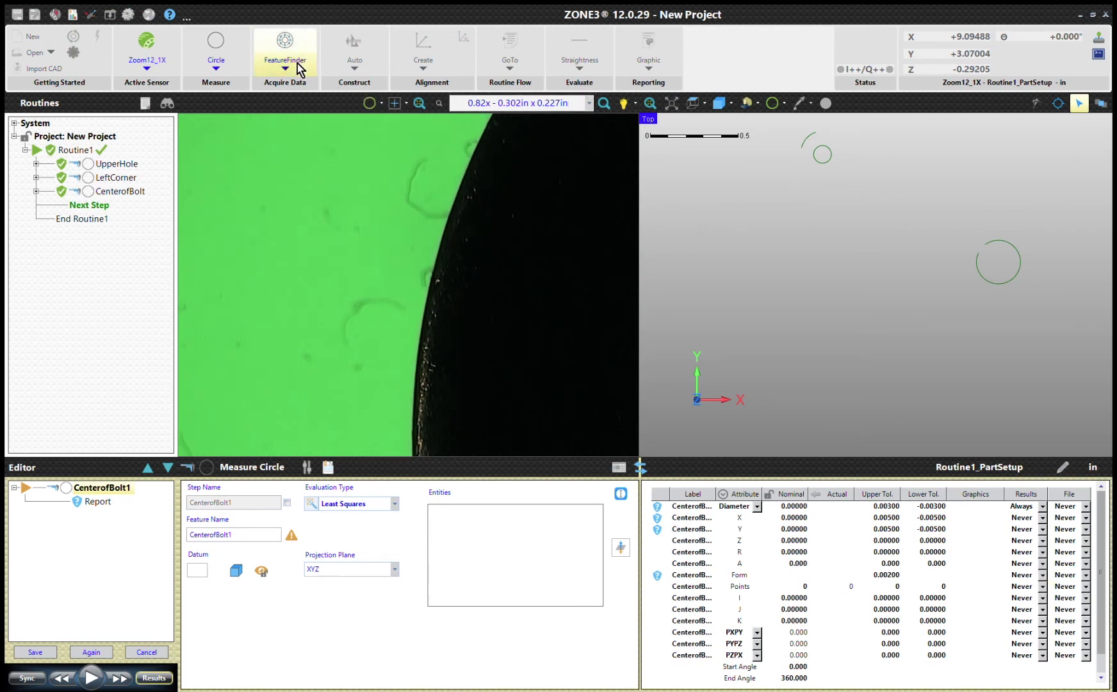
Step: Use Point Entry to mark three points on the large washer's edge, then zoom out to the whole part
{"action": "left_click", "coordinate": [456, 243]}
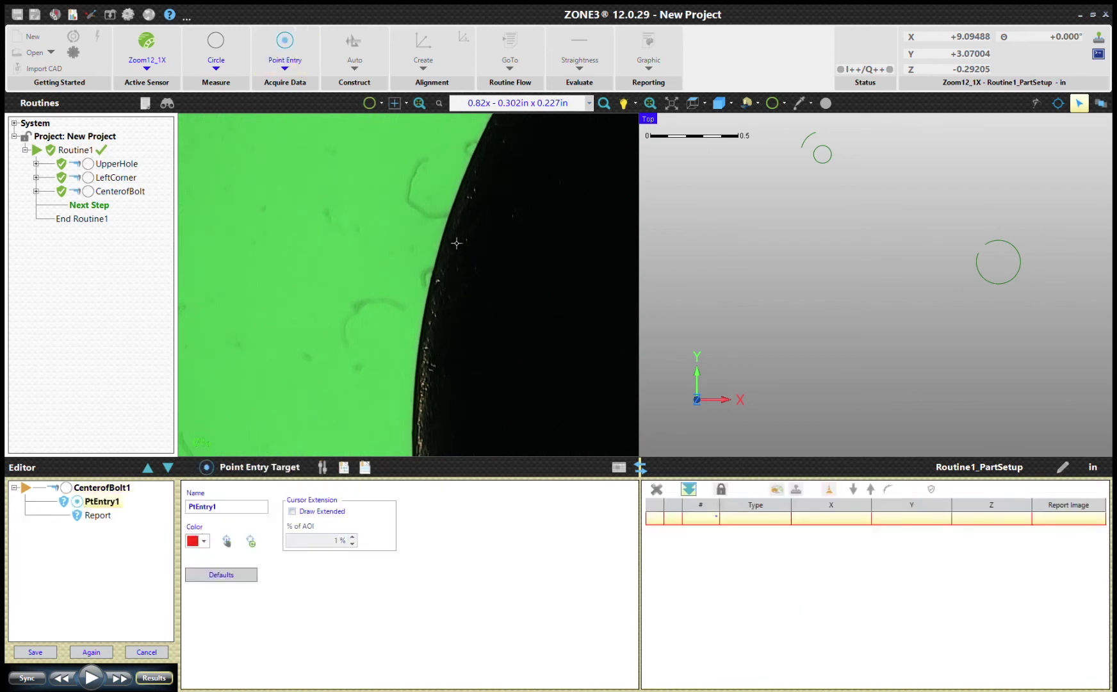
{"action": "left_click", "coordinate": [453, 212]}
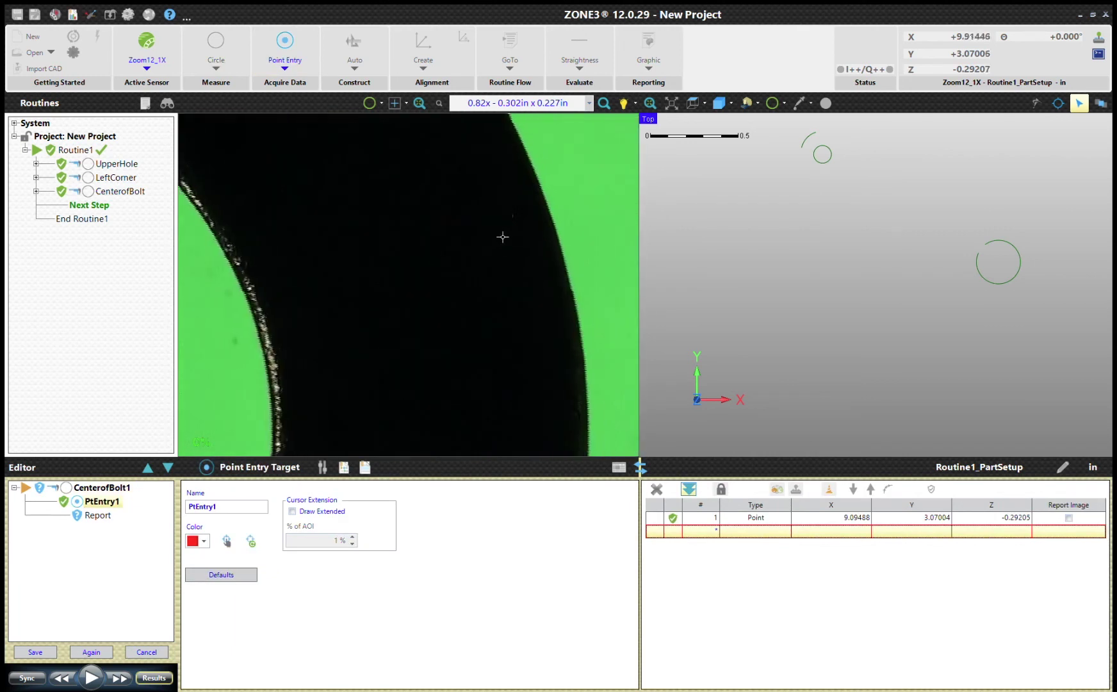
{"action": "left_click", "coordinate": [534, 168]}
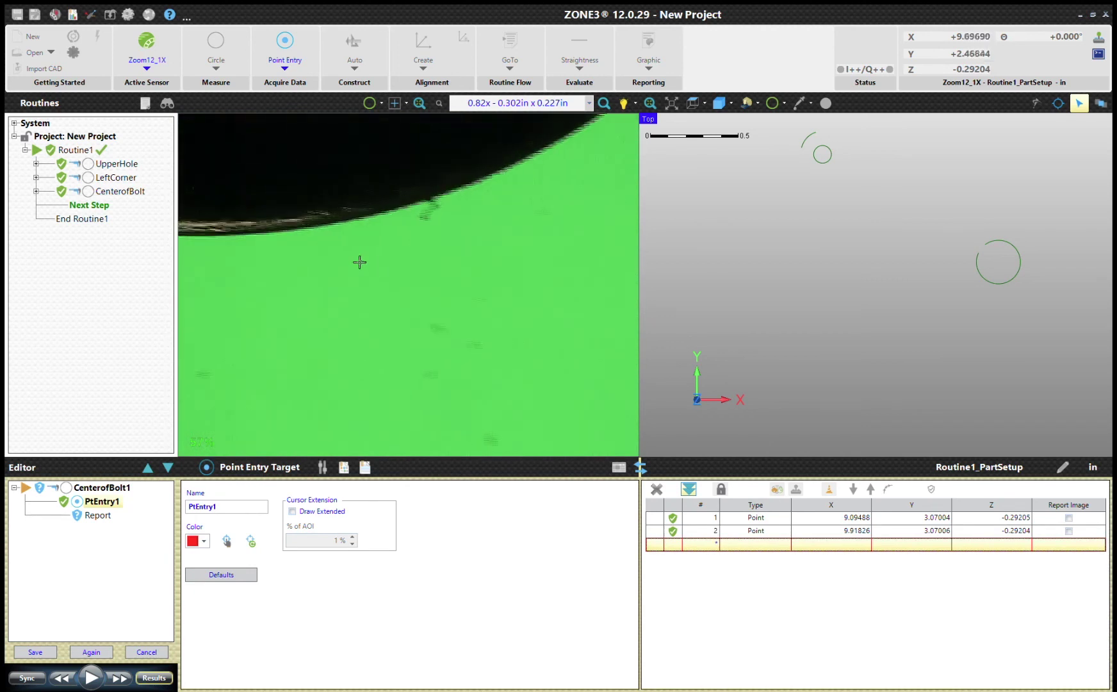
{"action": "left_click", "coordinate": [420, 279]}
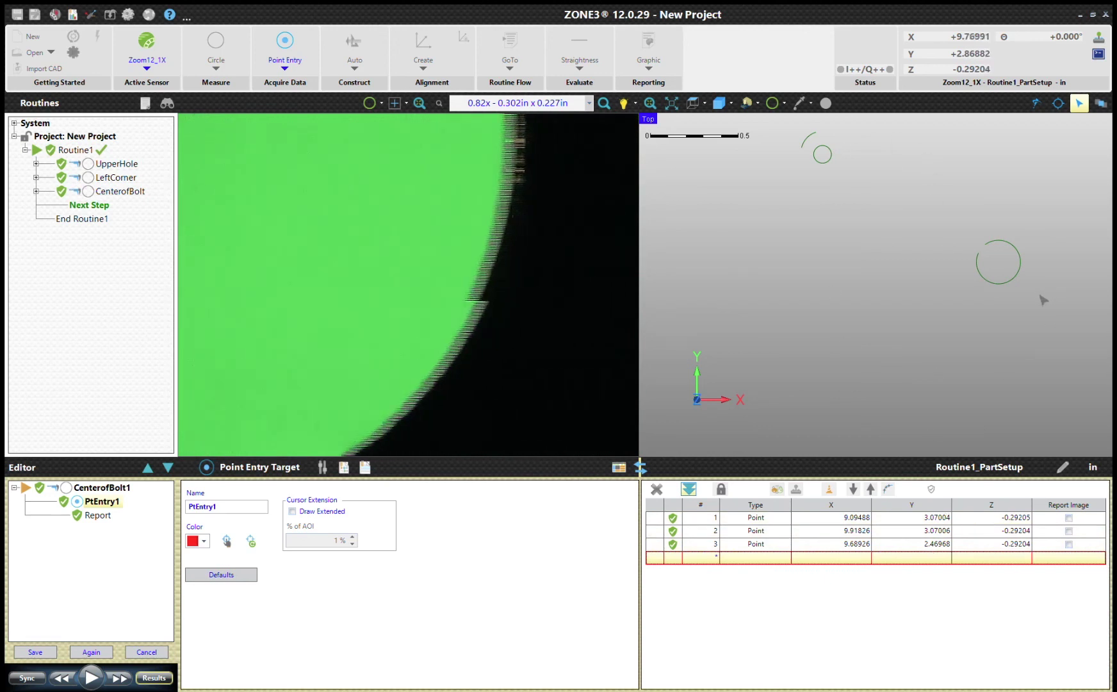
{"action": "left_click", "coordinate": [651, 104]}
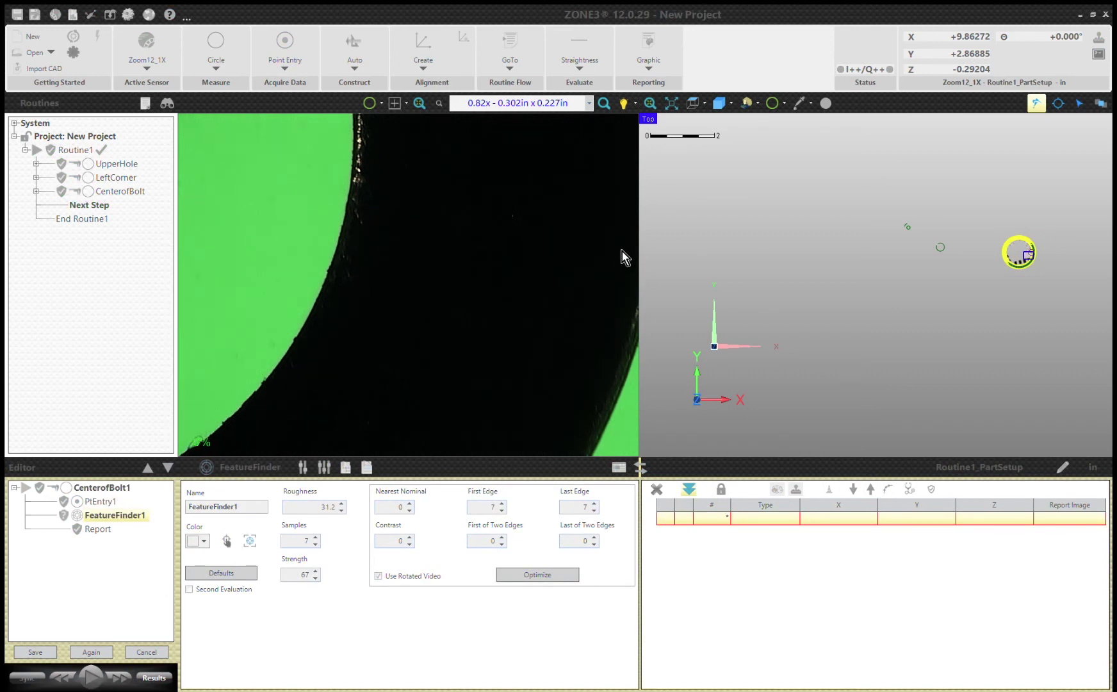
Step: Centre the washer circle in the 3-D view and run the eight-arc feature-finder path
{"action": "scroll", "coordinate": [1019, 288], "scroll_direction": "up", "scroll_amount": 5}
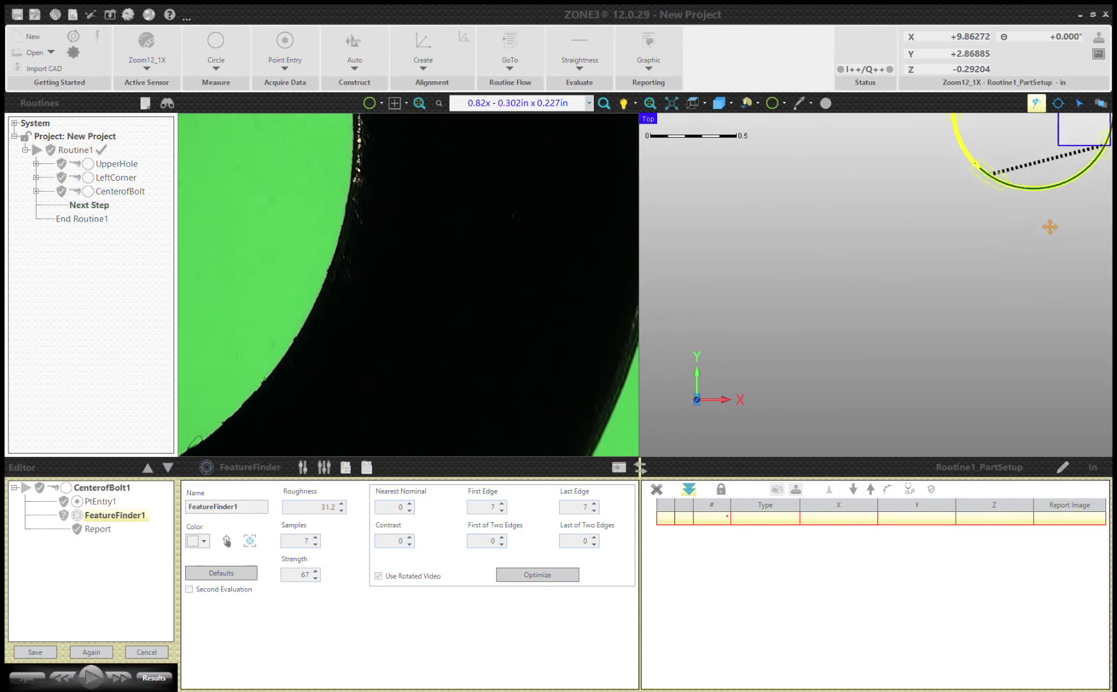
{"action": "left_click_drag", "start_coordinate": [1049, 227], "coordinate": [925, 355]}
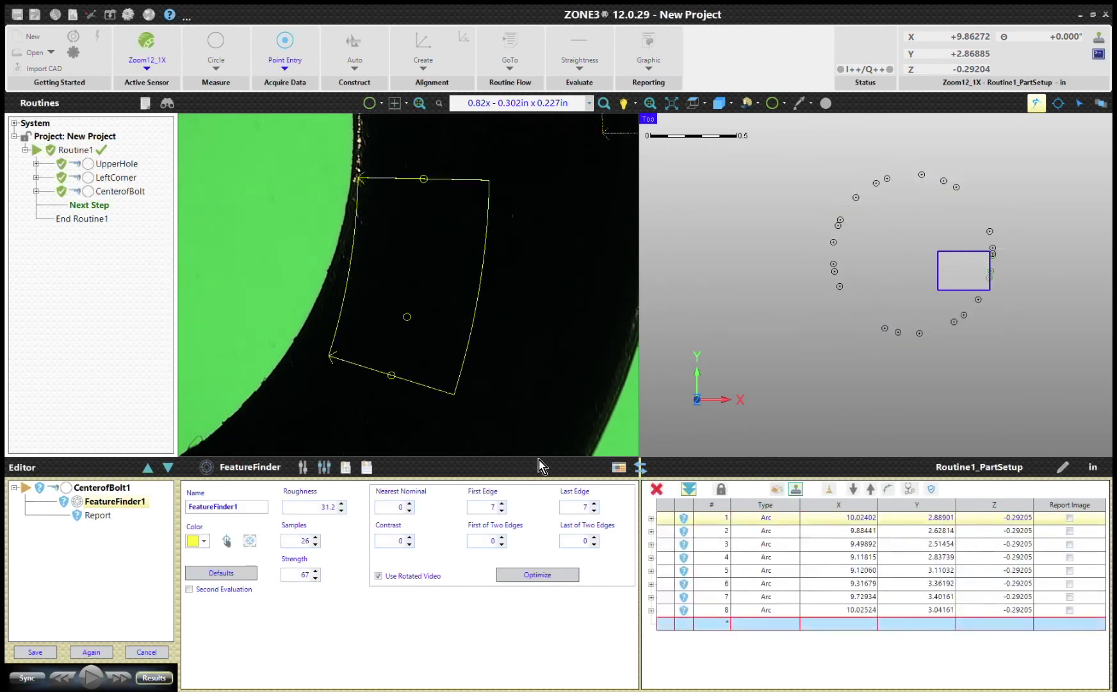
{"action": "left_click", "coordinate": [96, 676]}
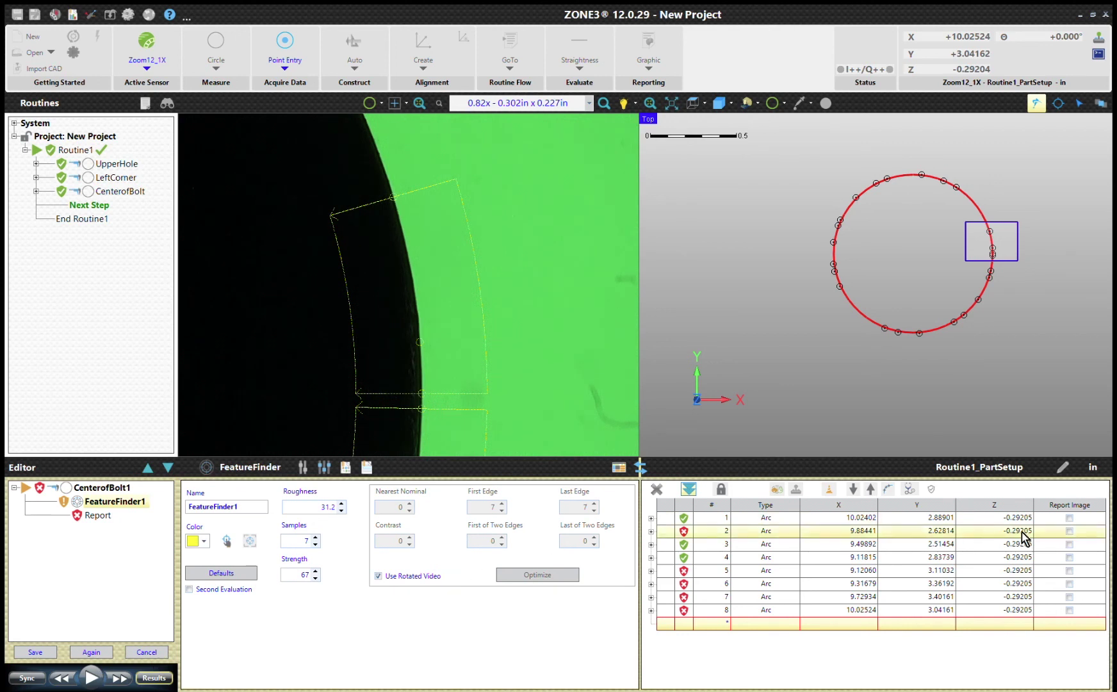
Step: Select all eight arc rows, 1 through 8, in the points table for remeasuring
{"action": "left_click", "coordinate": [742, 517]}
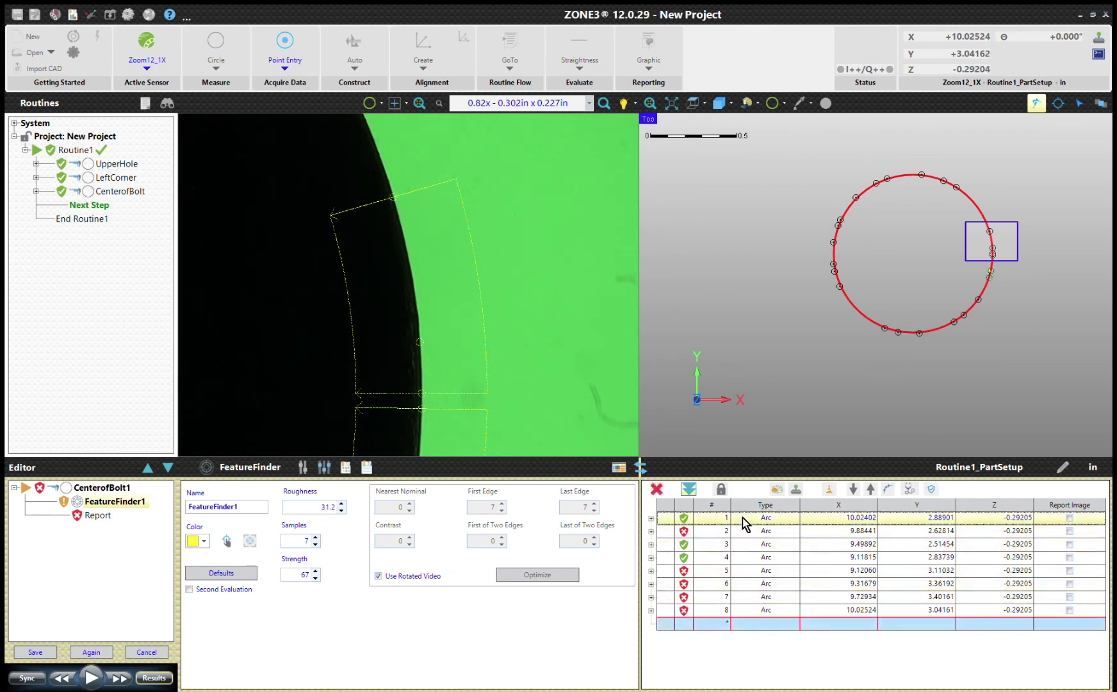
{"action": "left_click", "coordinate": [759, 611], "text": "shift"}
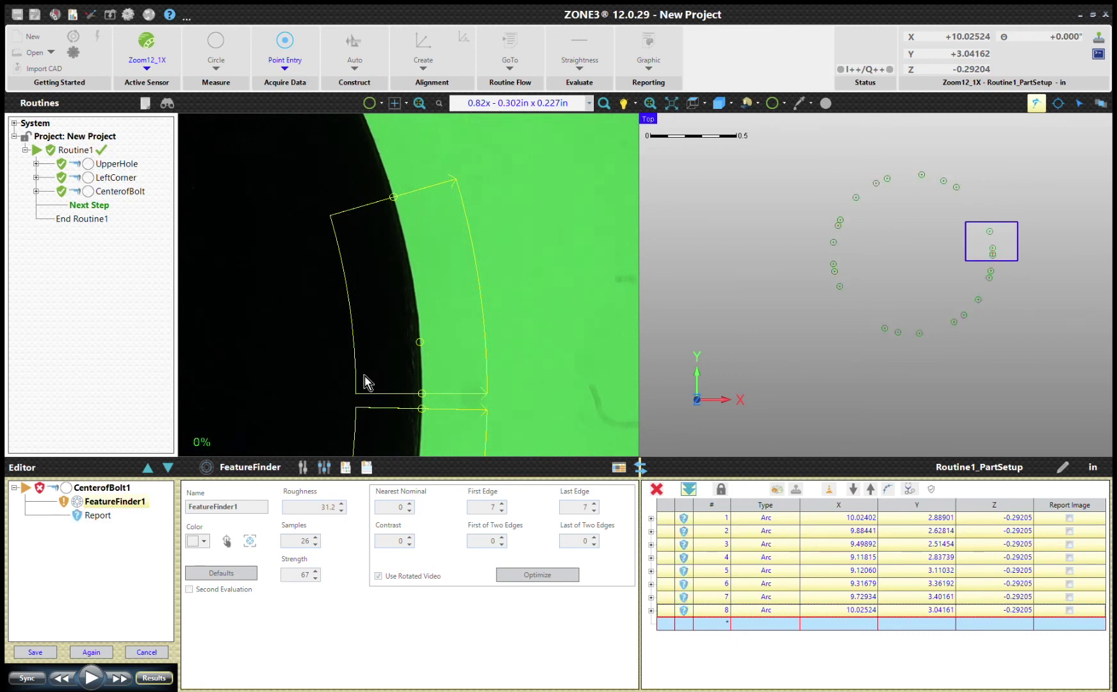
Step: Rerun the FeatureFinder path until all eight arcs pass, then stop the routine
{"action": "left_click", "coordinate": [92, 678]}
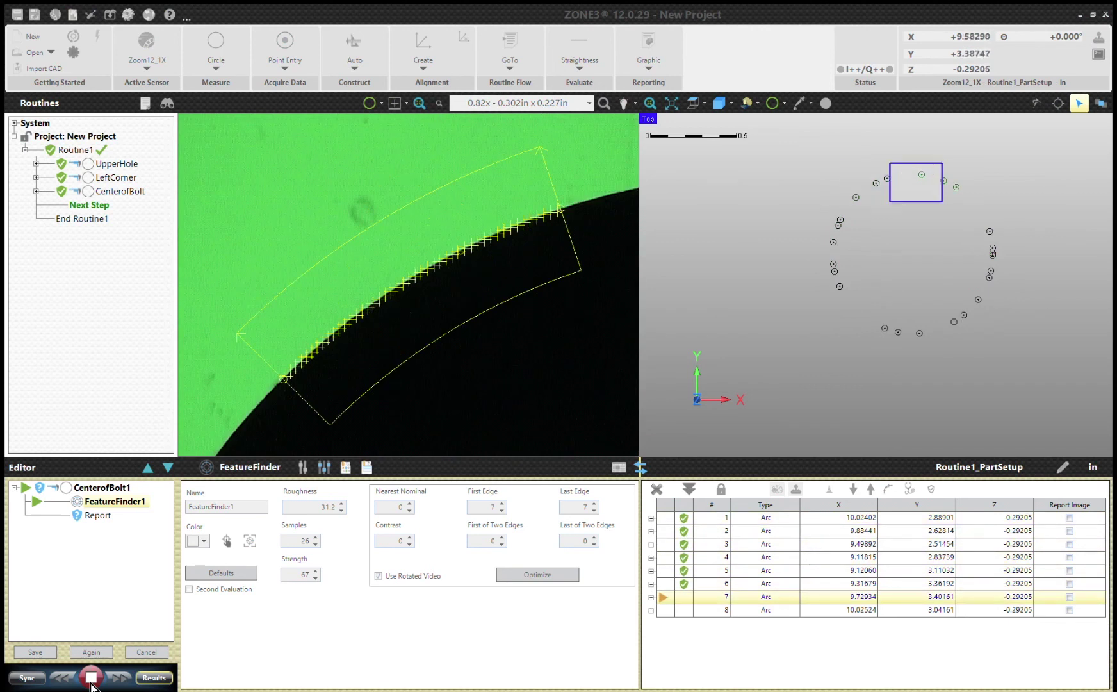
{"action": "left_click", "coordinate": [91, 679]}
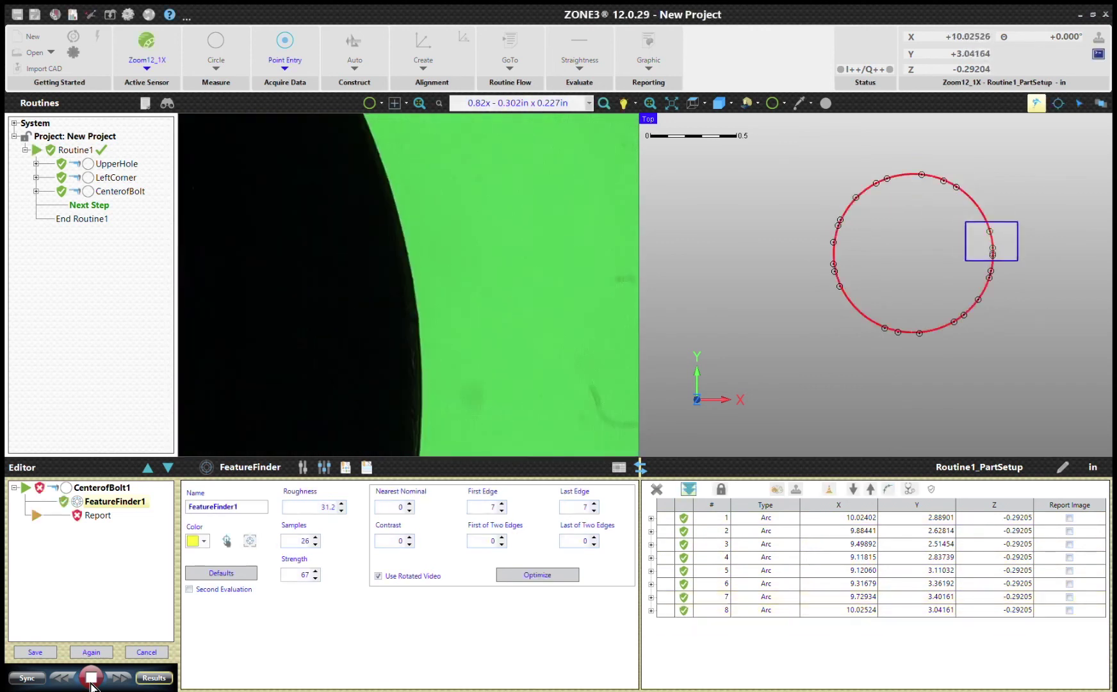